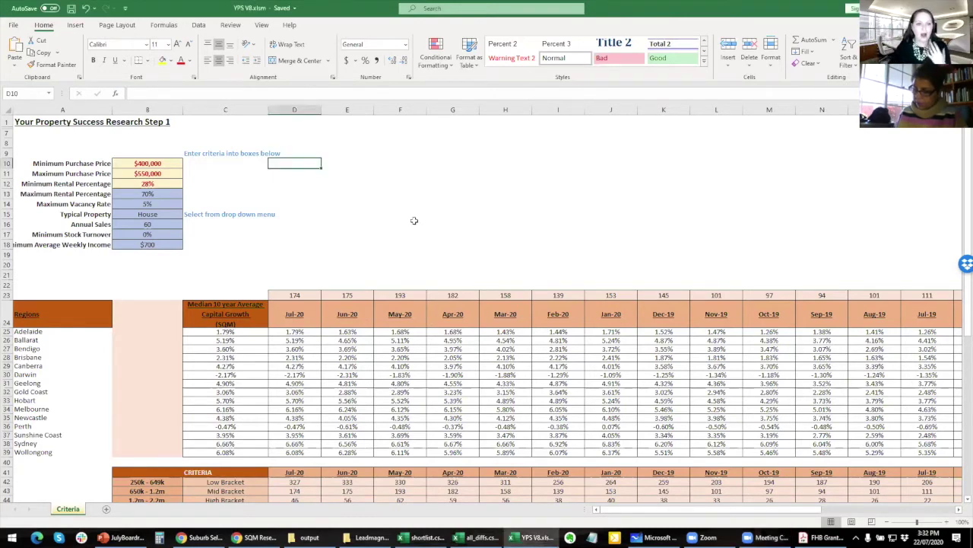
Review the criteria for minimum purchase price, maximum vacancy rate, typical property and annual sales on the Criteria sheet.
click(415, 222)
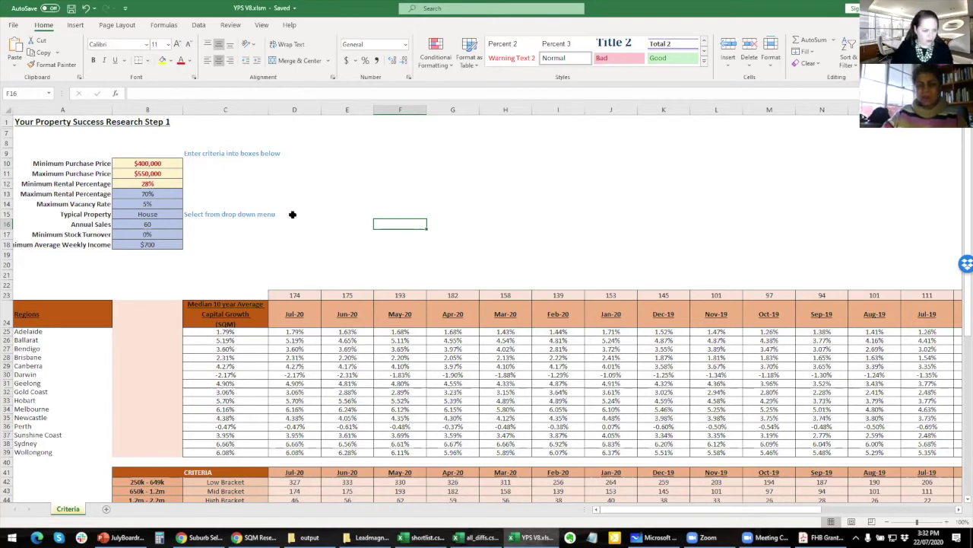
click(171, 173)
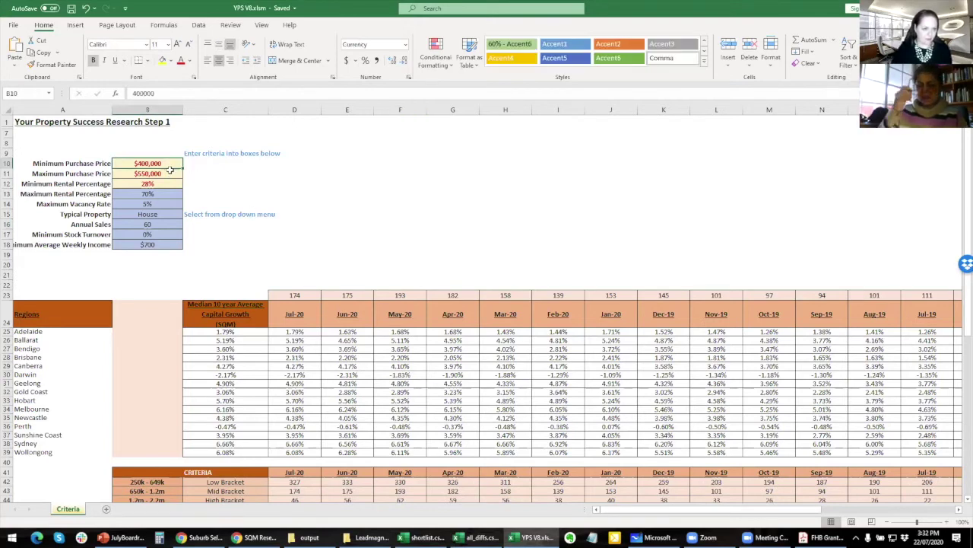
click(157, 203)
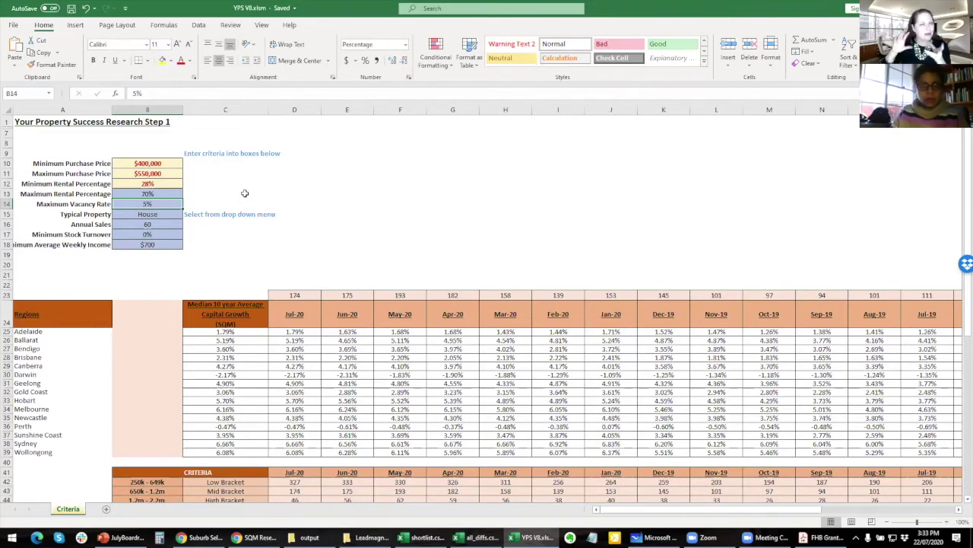
click(166, 218)
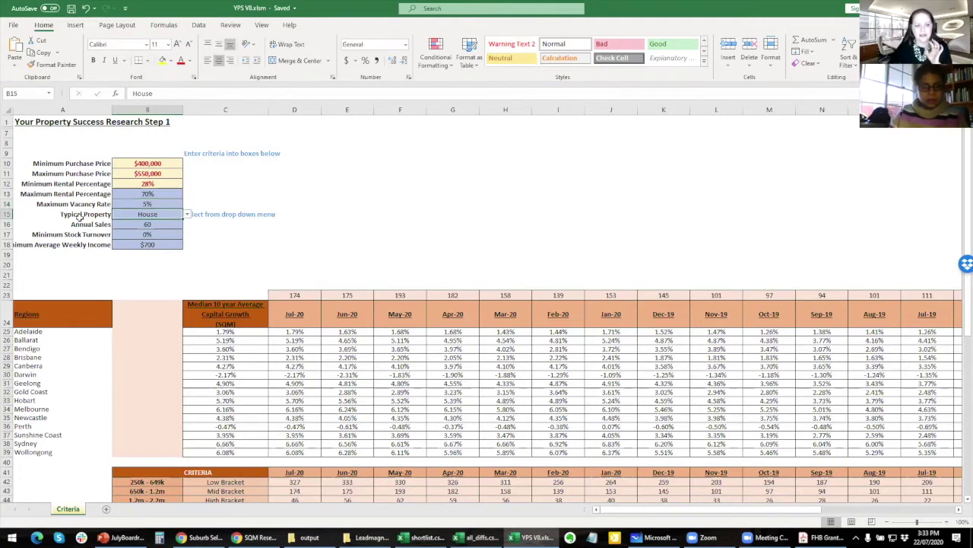
click(118, 227)
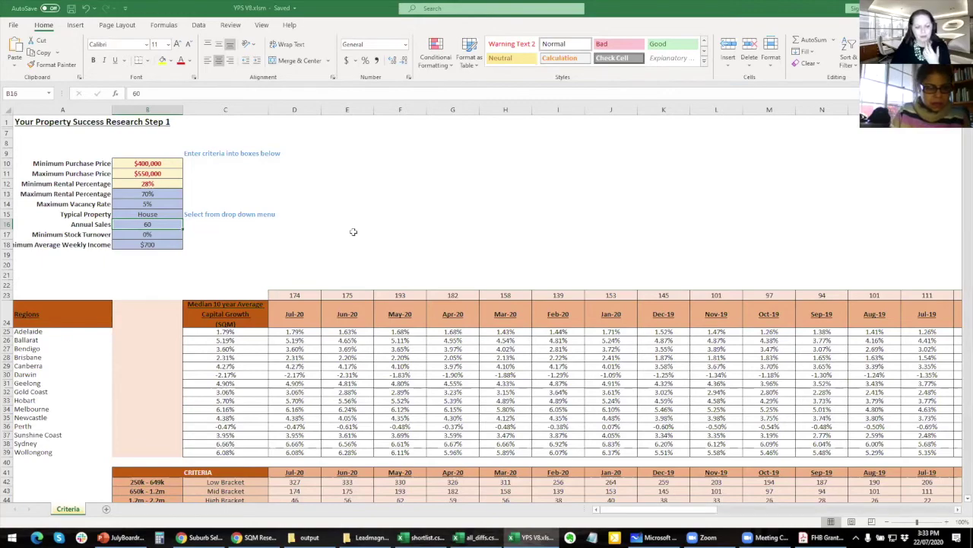
Look over the raw suburb data in input.xlsx, and select the whole shortlist sheet in YPS V8.xlsm to review its suburbs.
key(alt+Tab)
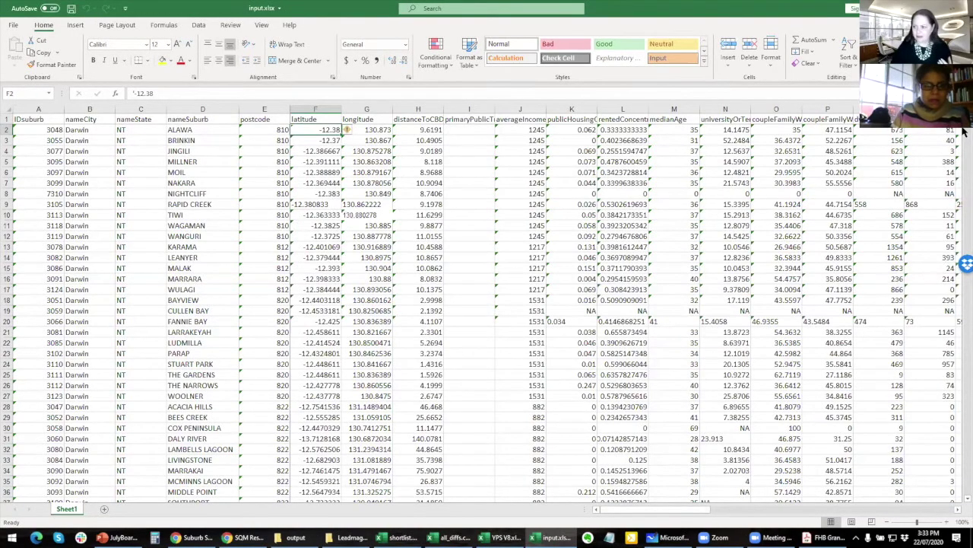
mouse_move(965, 128)
mouse_down()
mouse_move(964, 455)
mouse_move(964, 127)
mouse_up()
key(alt+Tab)
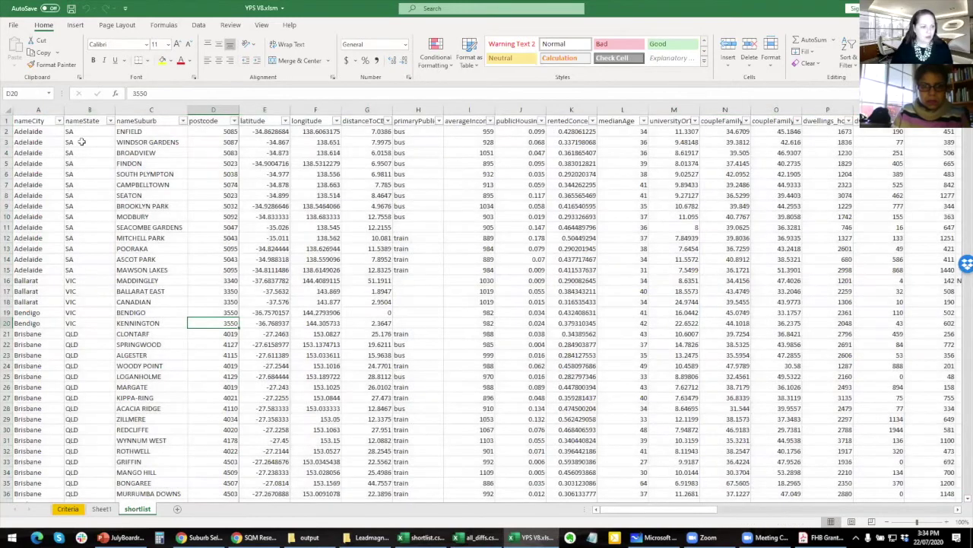
click(6, 112)
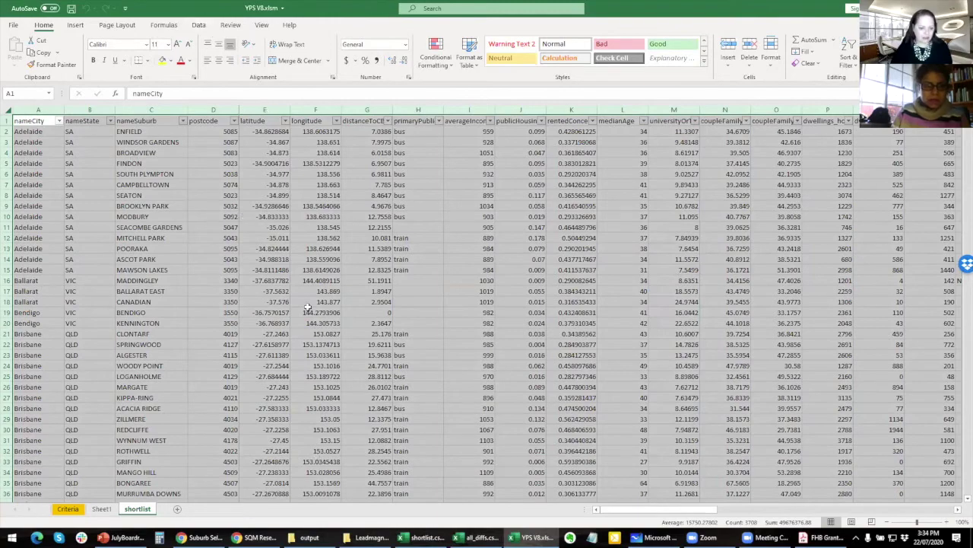
scroll(182, 237, down, 2)
scroll(185, 237, up, 1)
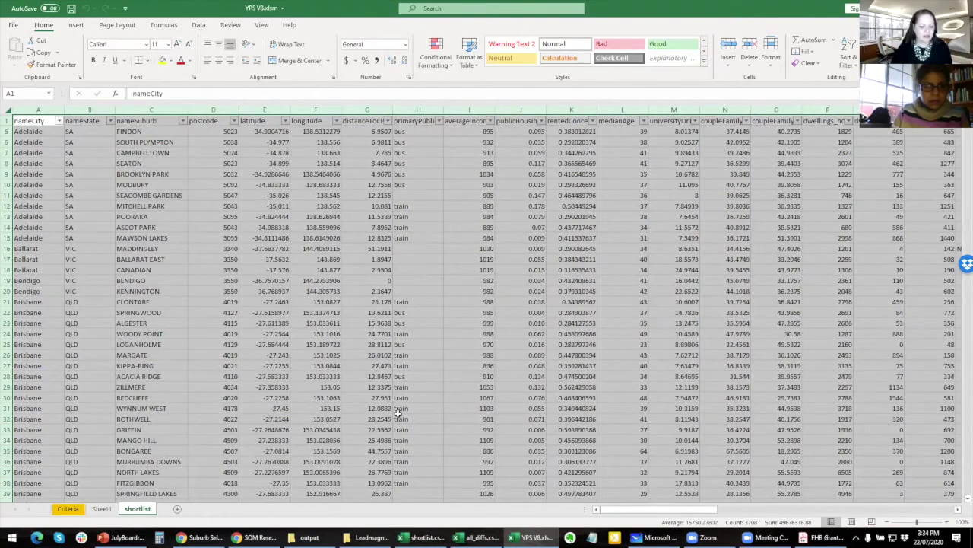
In shortlist.csv, examine the median house price, vacancy rate and rental yield values of the filtered NSW suburbs.
key(alt+Tab)
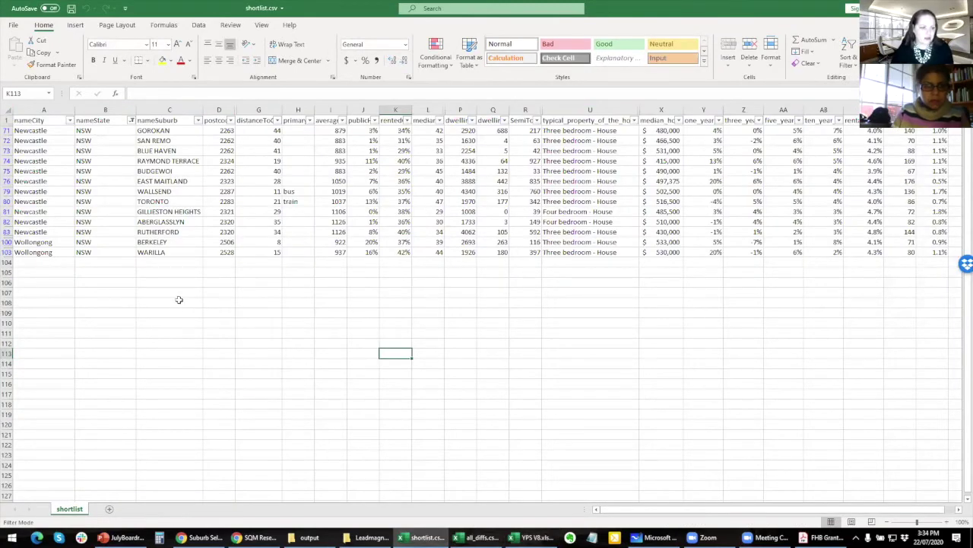
drag(668, 253, 668, 133)
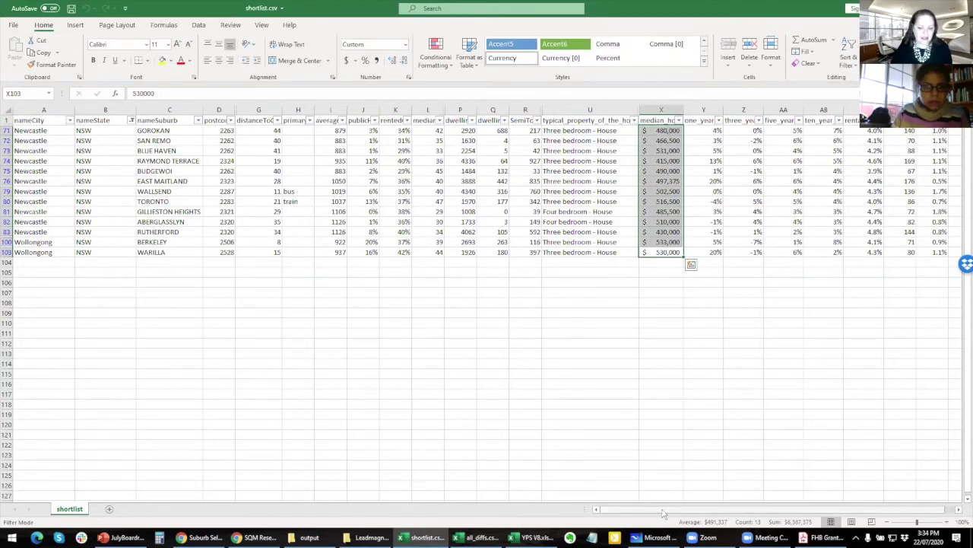
drag(654, 510, 667, 511)
drag(869, 132, 874, 251)
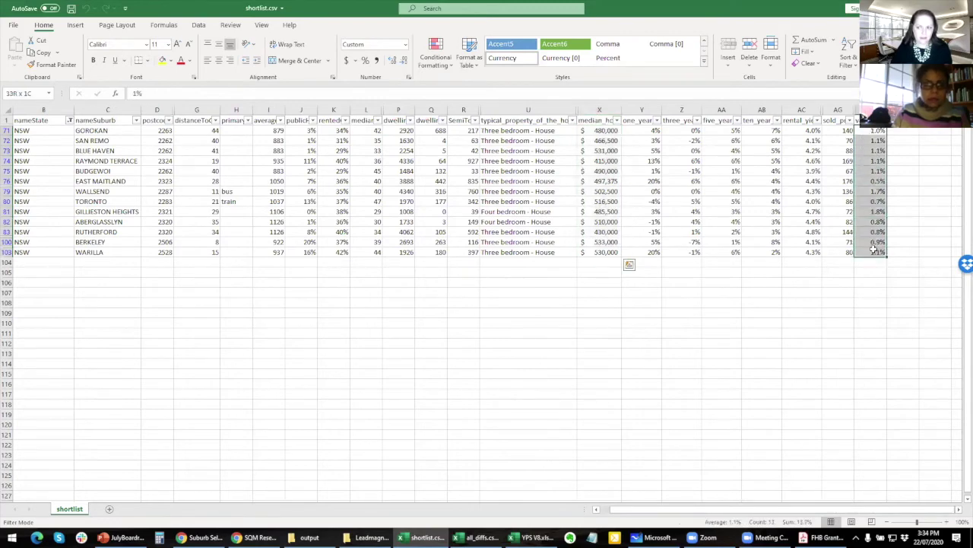
drag(808, 131, 811, 253)
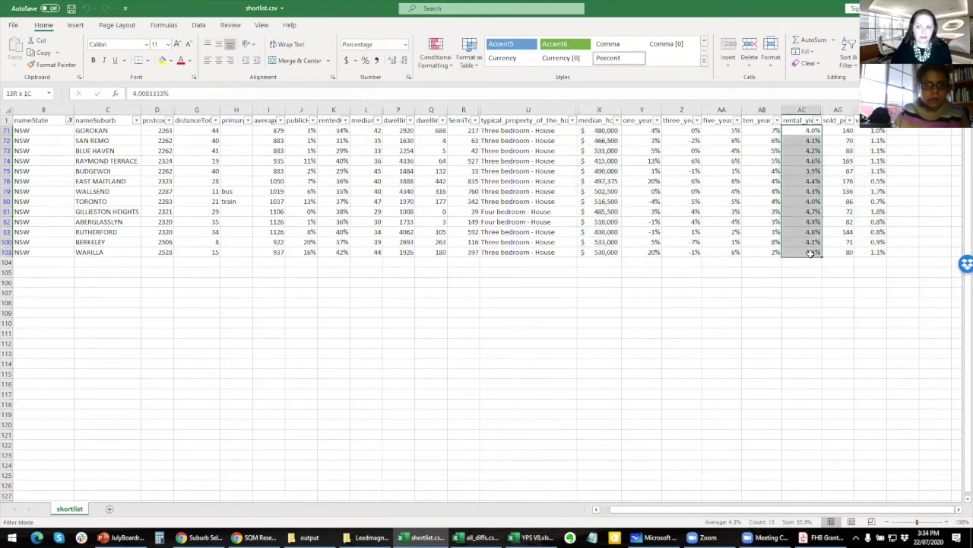
drag(593, 252, 597, 131)
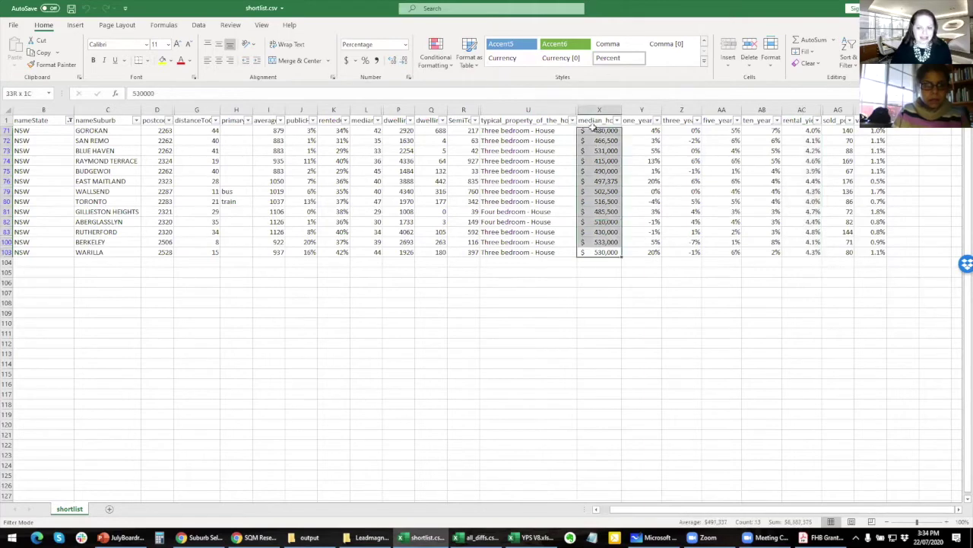
scroll(639, 508, left, 1)
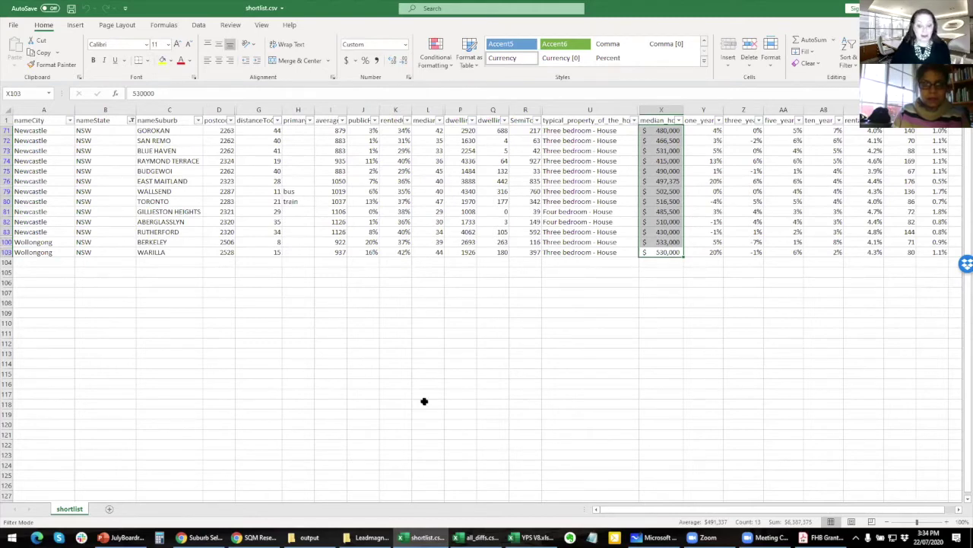
In all_diffs.csv, compare the Sydney suburbs' distance to the CBD with their 10-year growth, highlighting the growth values and Zetland's entry.
click(479, 537)
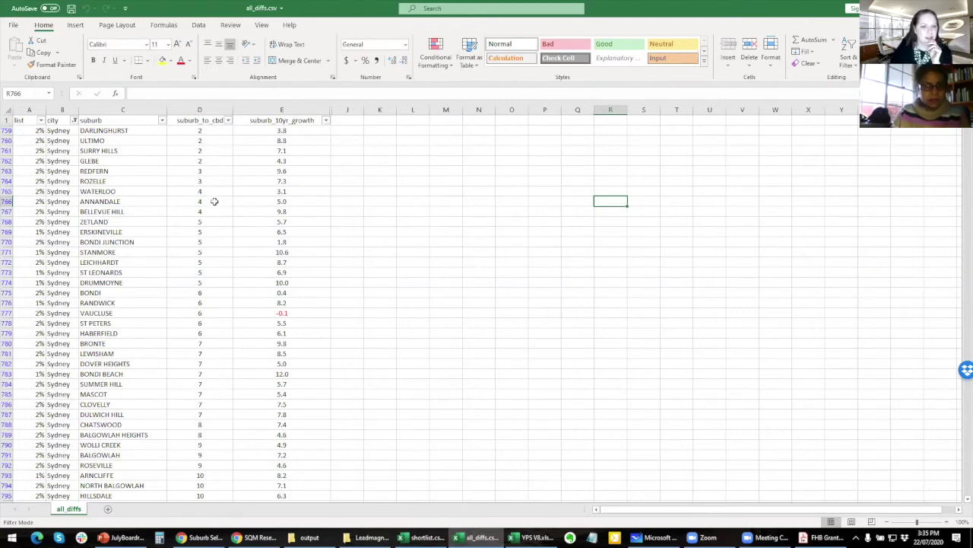
click(203, 120)
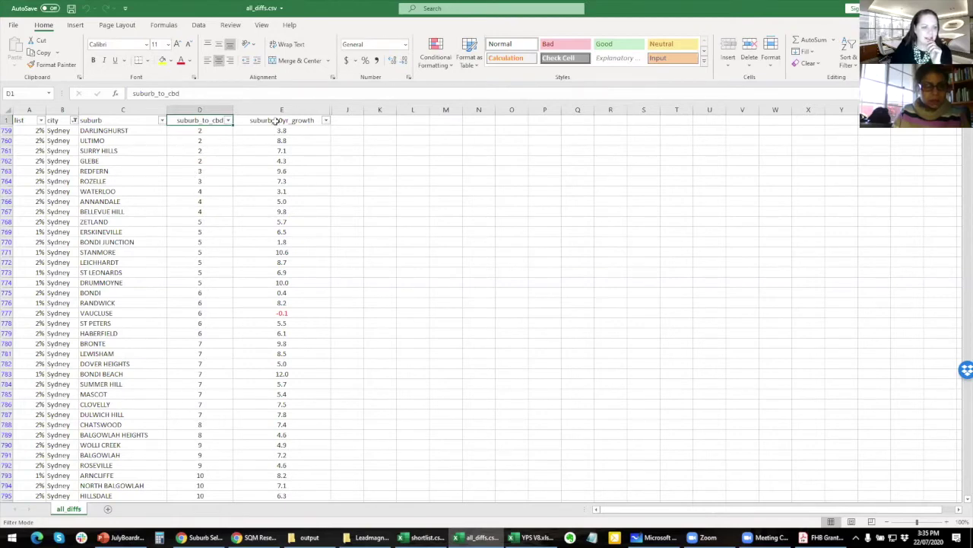
drag(282, 131, 273, 374)
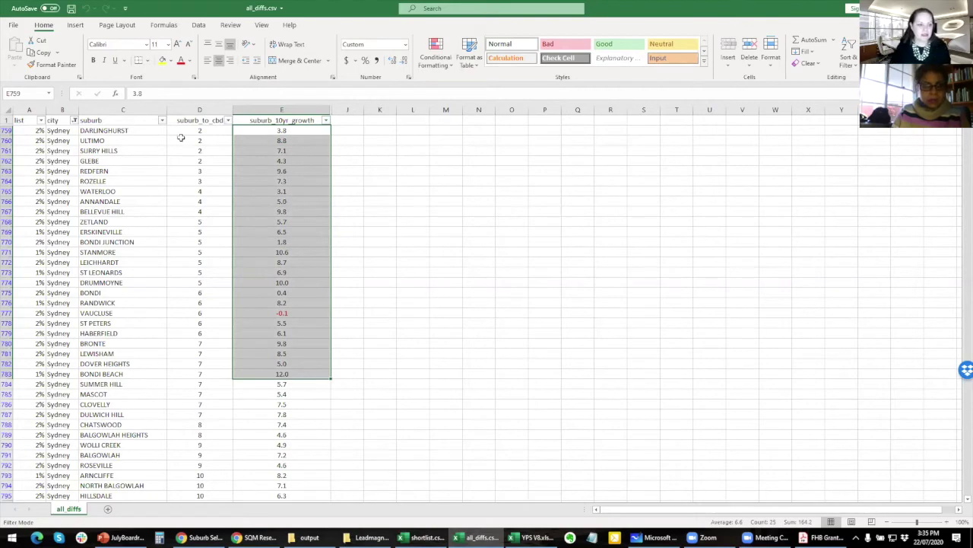
drag(115, 220, 271, 223)
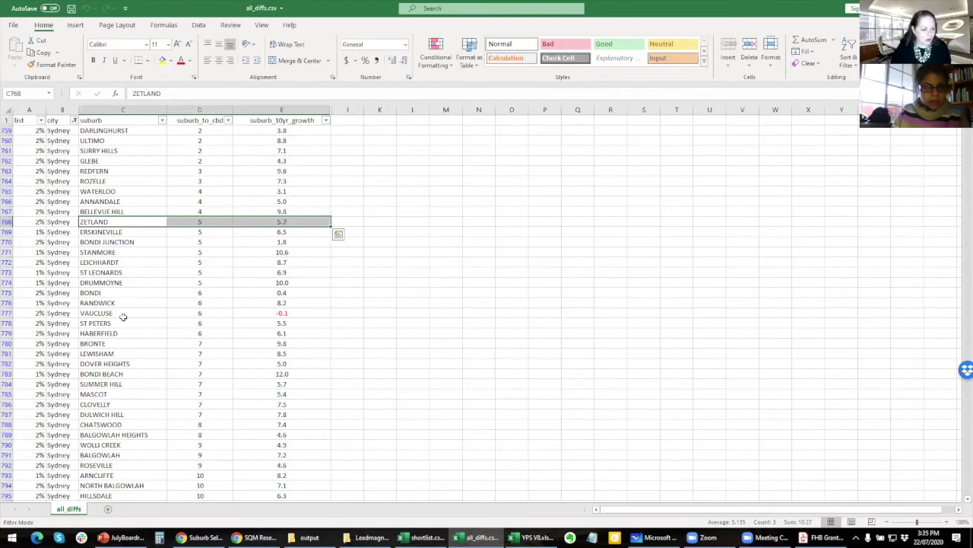
Highlight the Leichhardt, Dulwich Hill and Malabar rows in turn to compare their CBD distance and 10-year growth.
scroll(120, 289, down, 1)
click(123, 251)
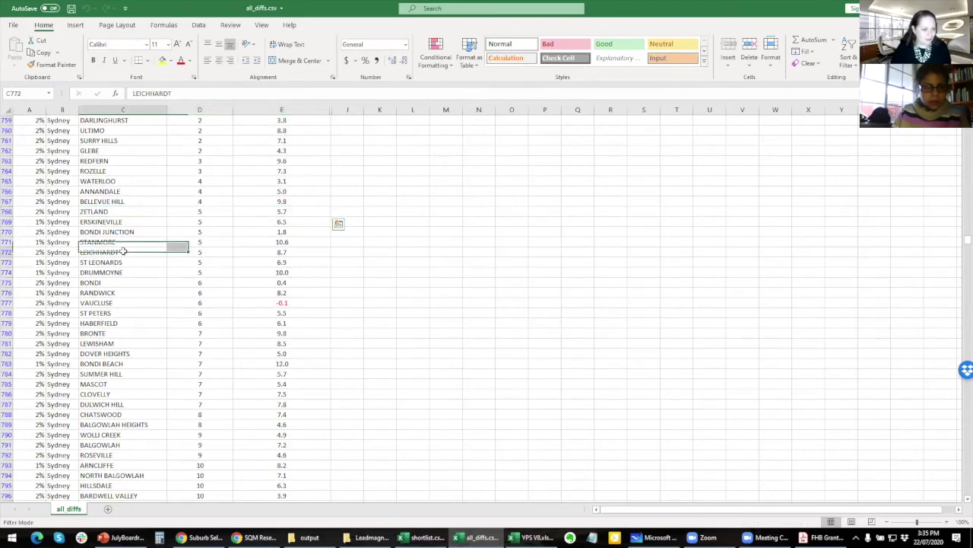
click(6, 252)
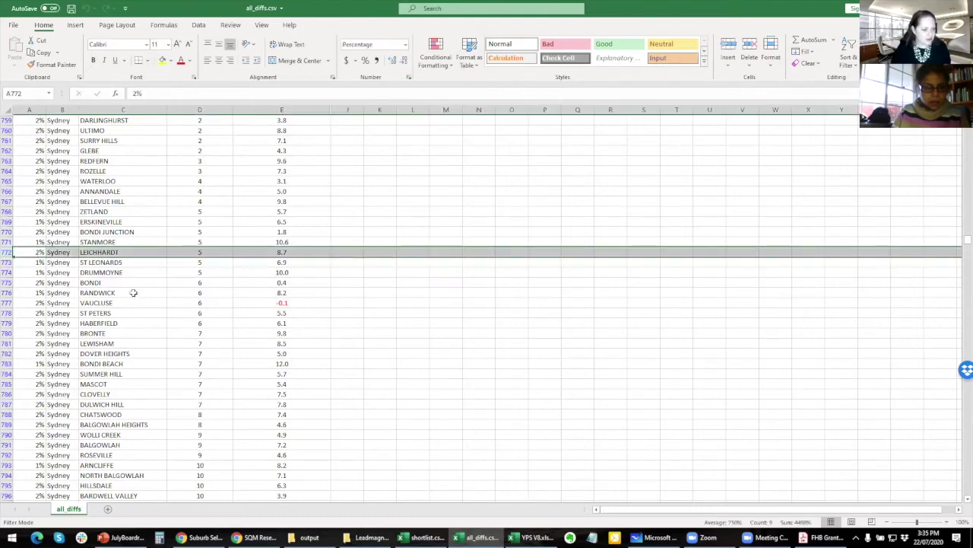
drag(9, 409, 9, 409)
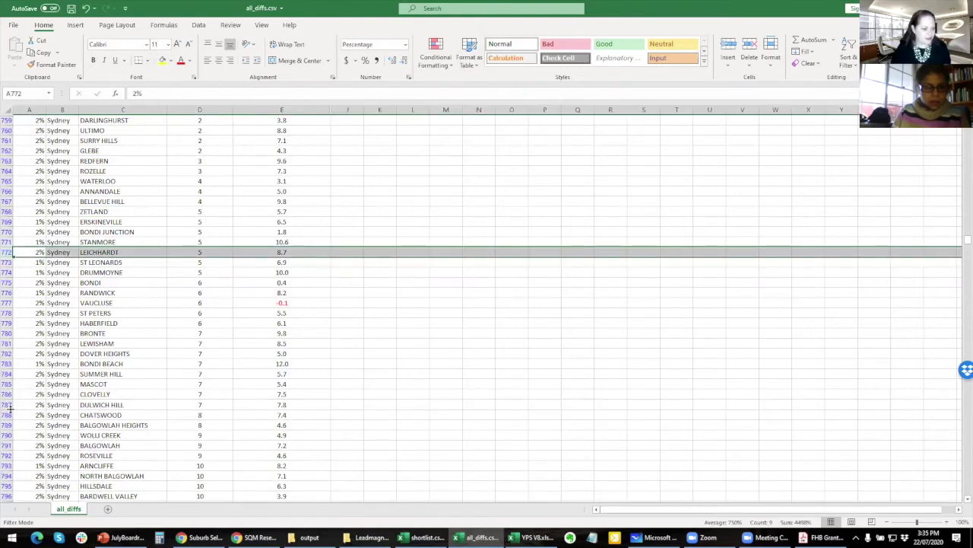
click(7, 405)
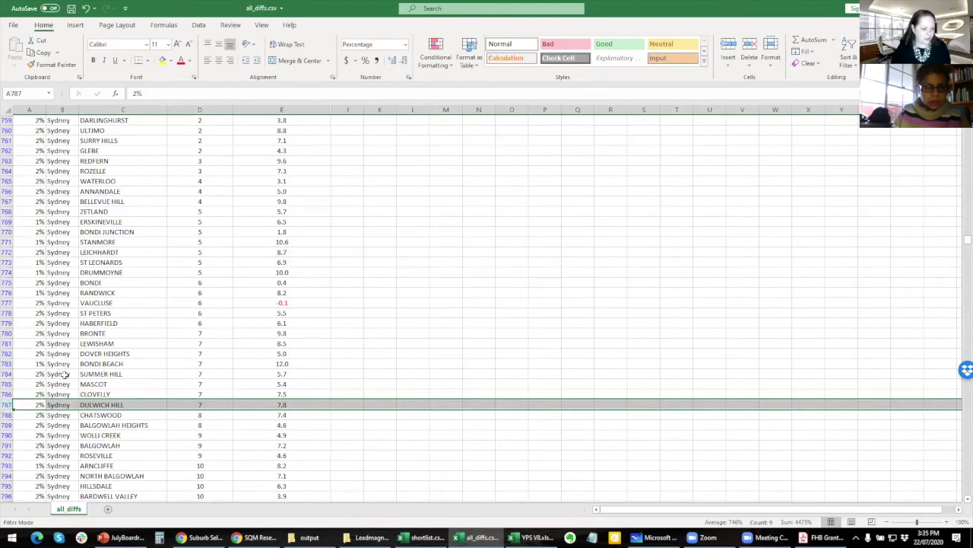
scroll(65, 376, down, 3)
scroll(65, 376, down, 2)
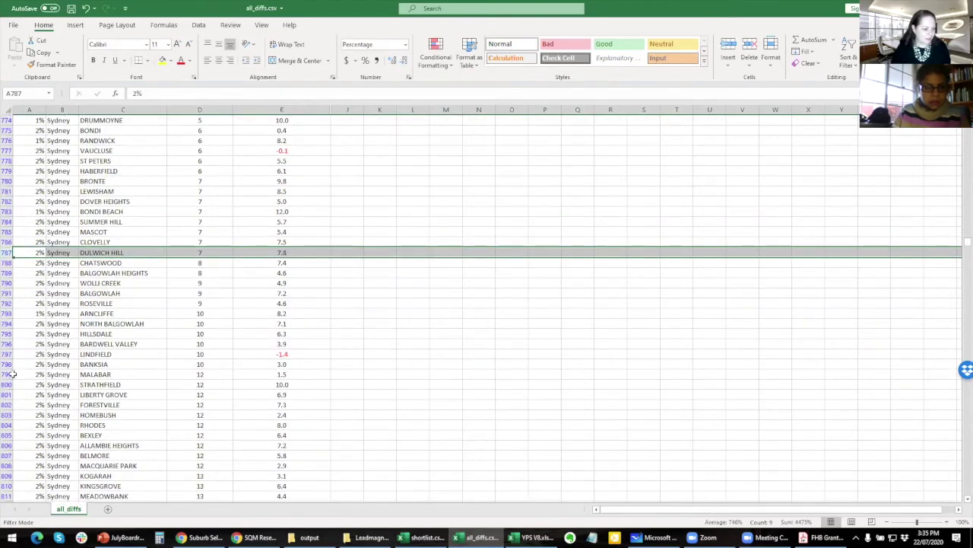
click(10, 374)
click(11, 375)
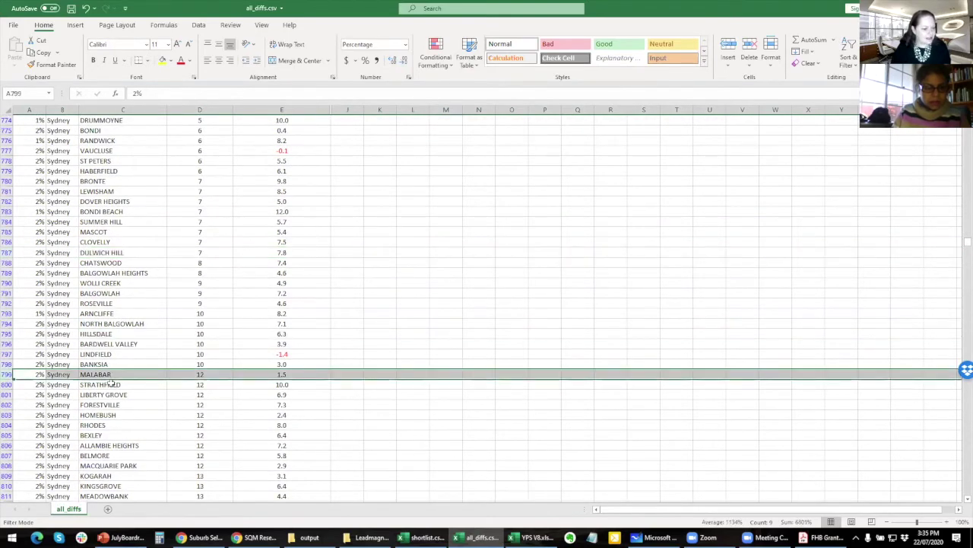
Examine the growth of Sydney suburbs farther from the CBD and highlight the Epping row.
scroll(145, 378, down, 5)
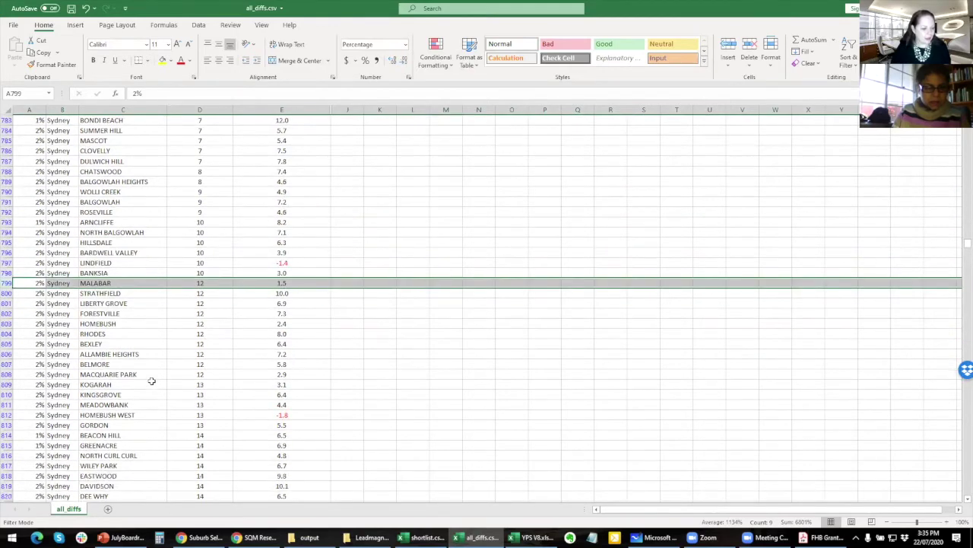
scroll(151, 382, down, 3)
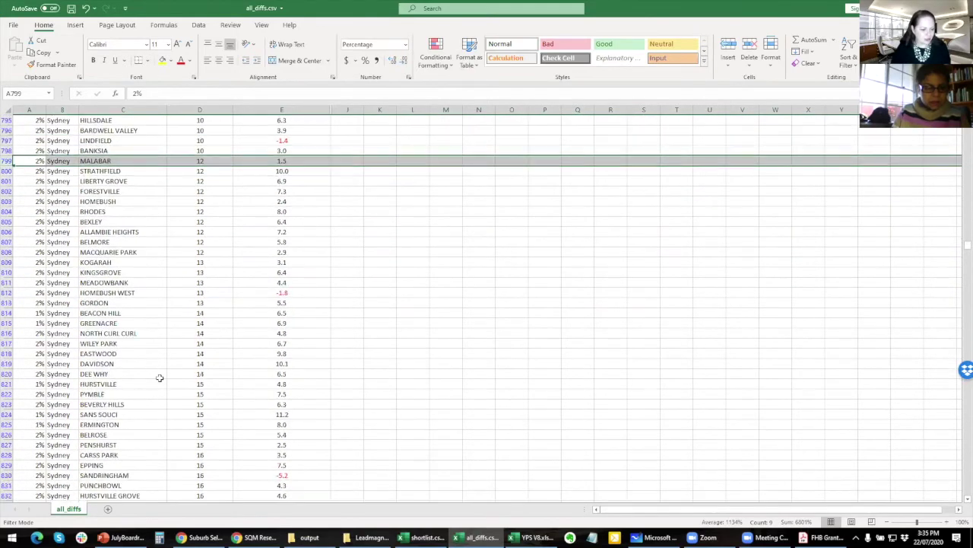
scroll(155, 396, down, 3)
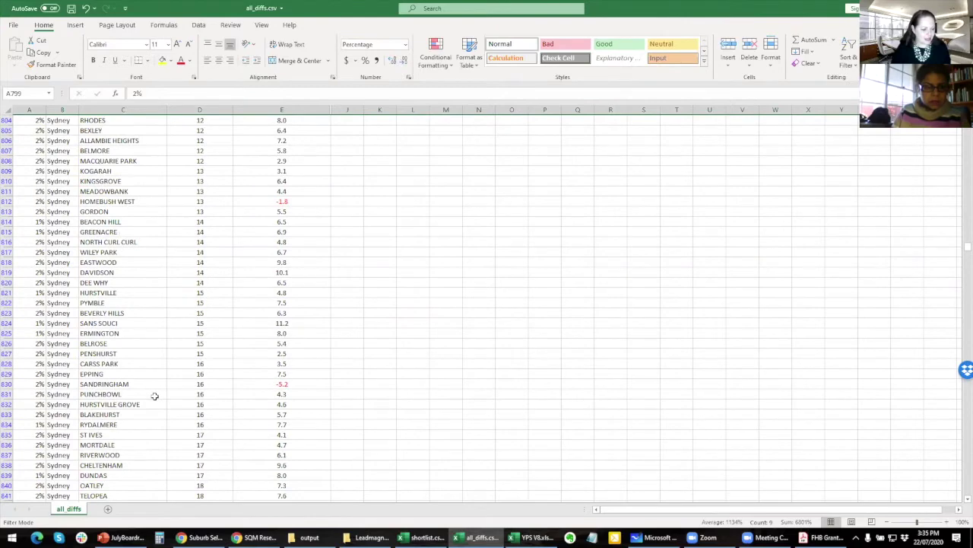
scroll(155, 395, down, 1)
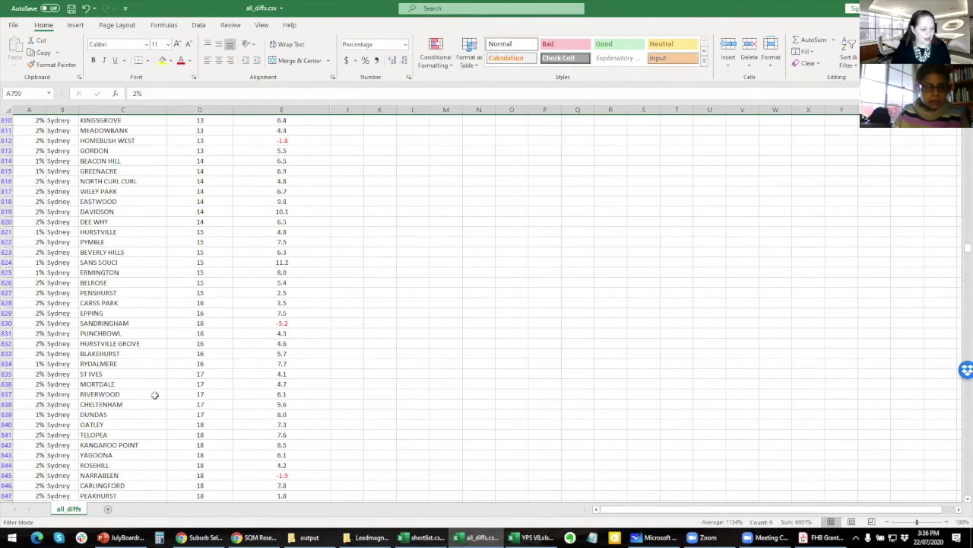
scroll(155, 395, down, 2)
scroll(156, 394, down, 3)
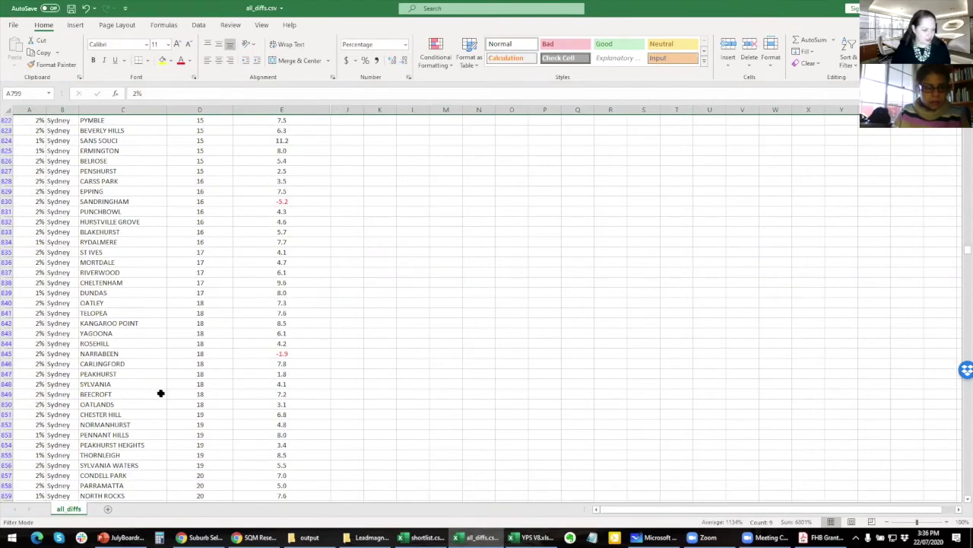
scroll(363, 394, down, 3)
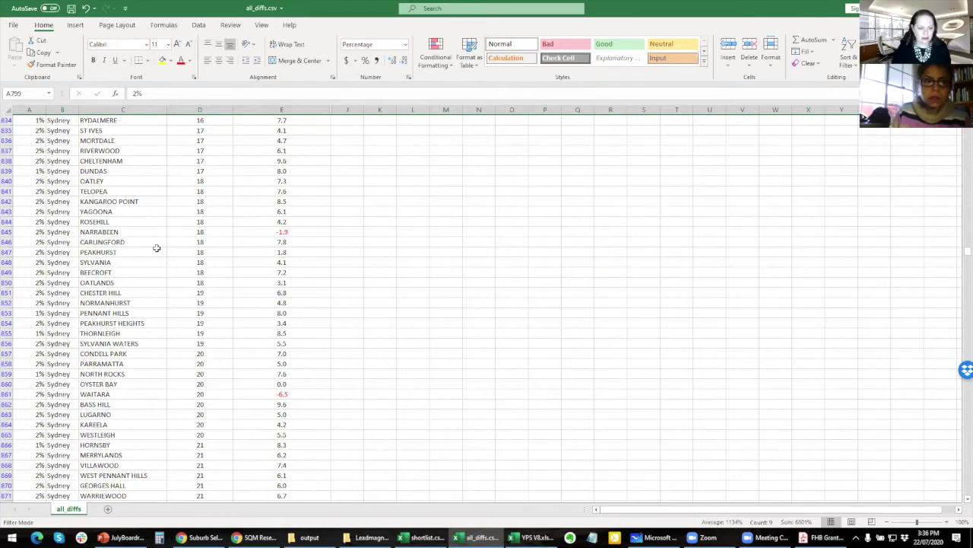
scroll(156, 246, up, 3)
scroll(156, 246, up, 3)
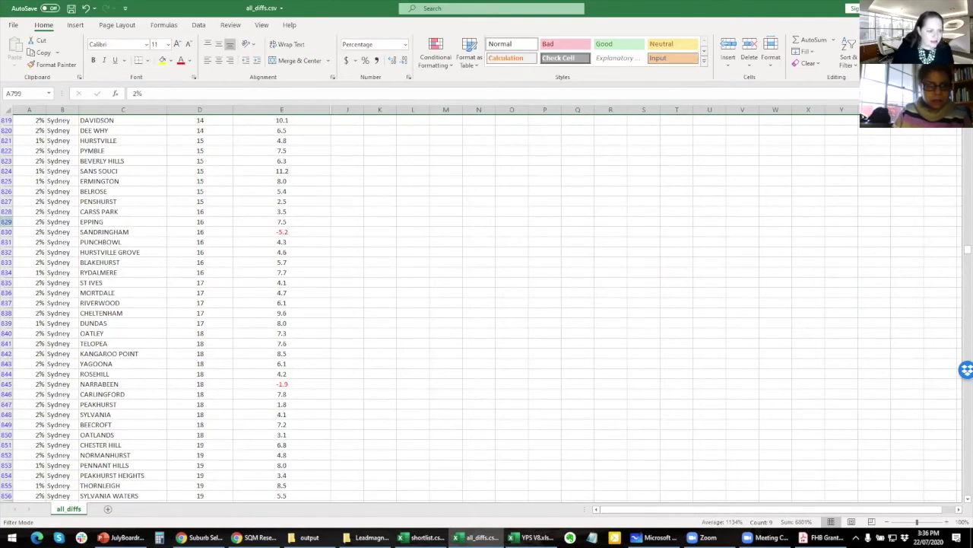
click(7, 222)
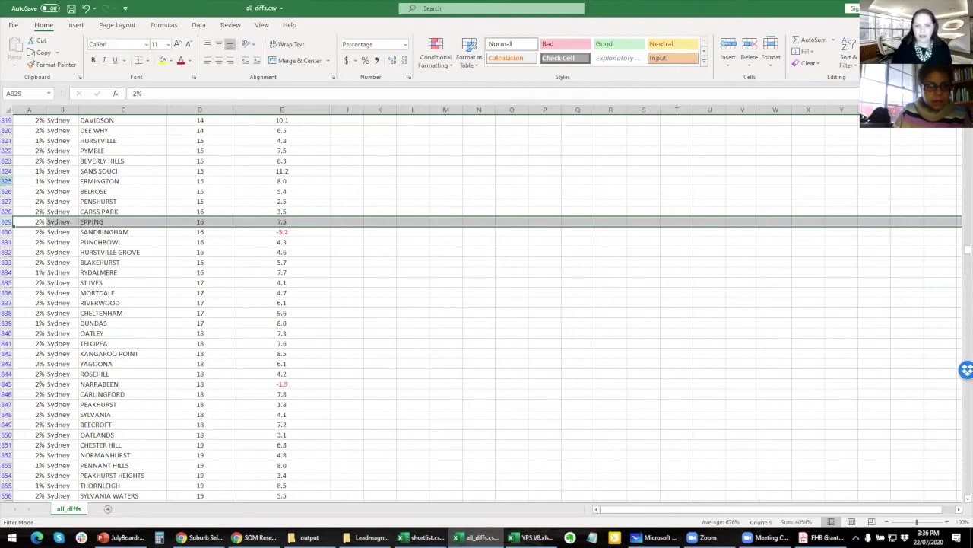
Switch to Chrome and go through the open SQM Research, CoreLogic RP Data and ABS Census data source pages.
key(alt+Tab)
key(super+Up)
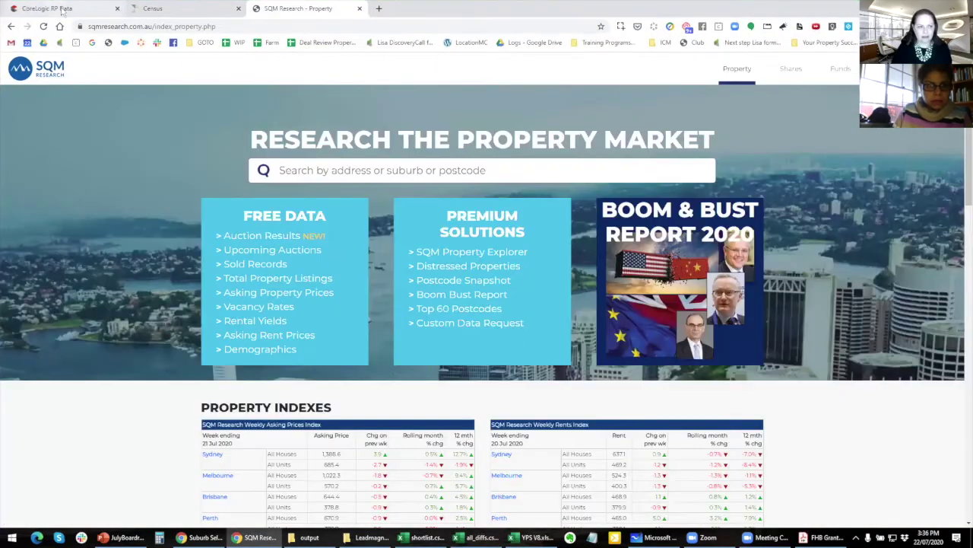
click(63, 9)
click(152, 9)
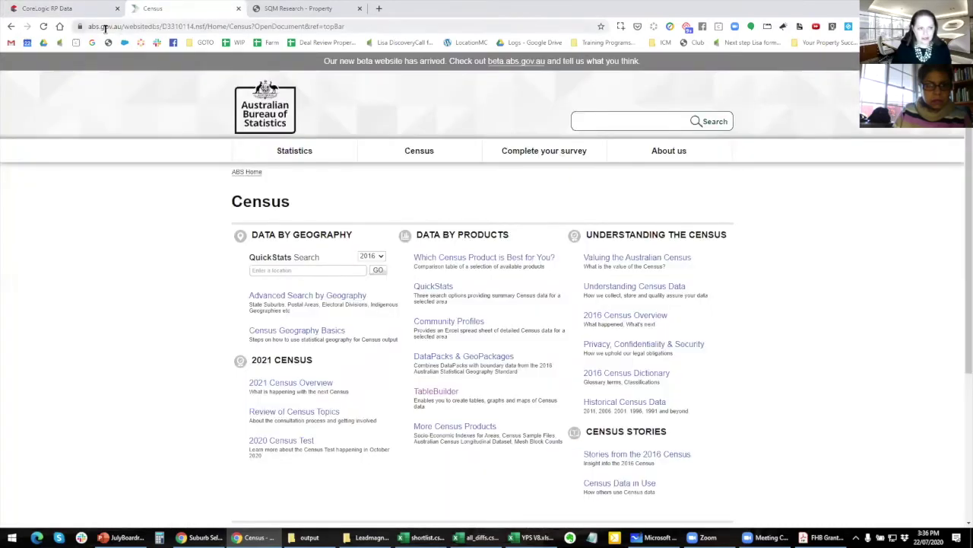
Find the 2016 Census QuickStats for the Epping, NSW state electoral division on the ABS Census page.
click(316, 270)
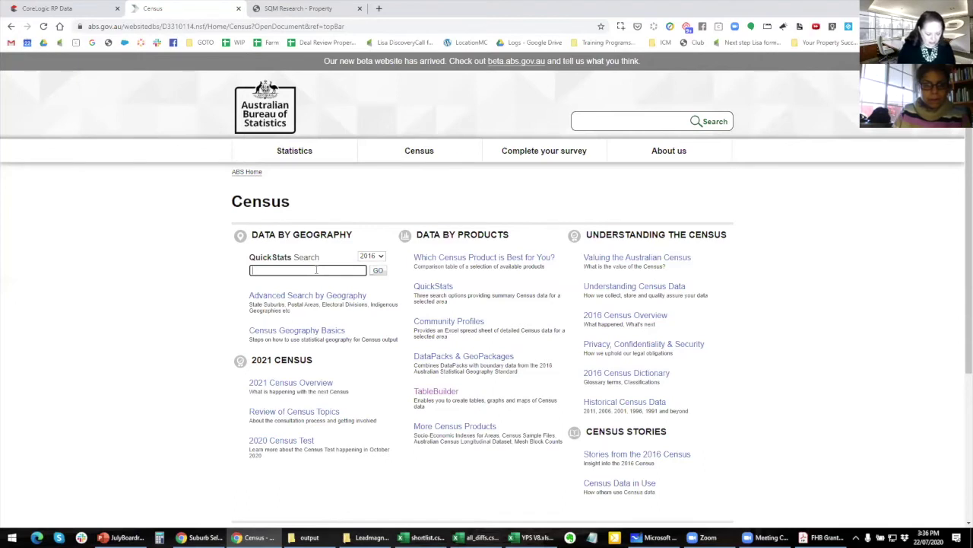
text(epping)
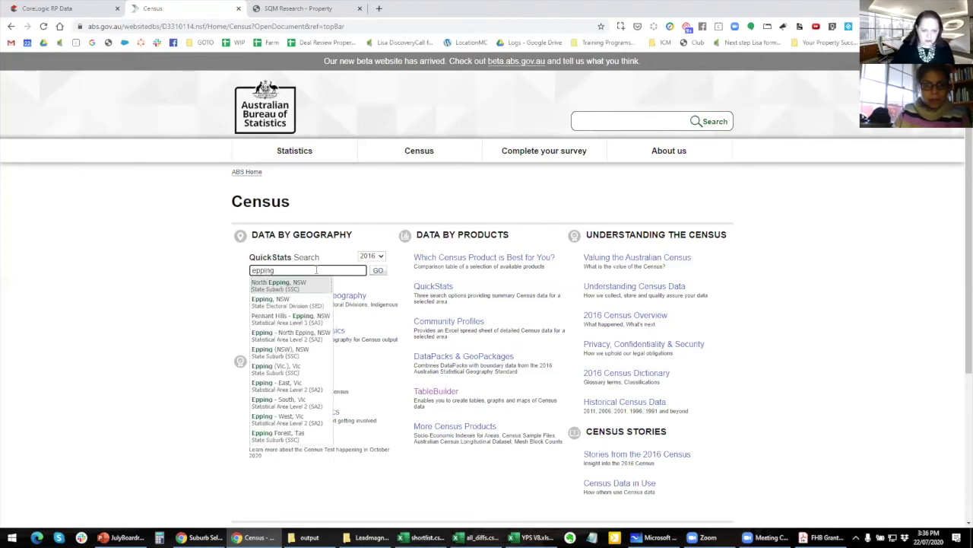
click(317, 302)
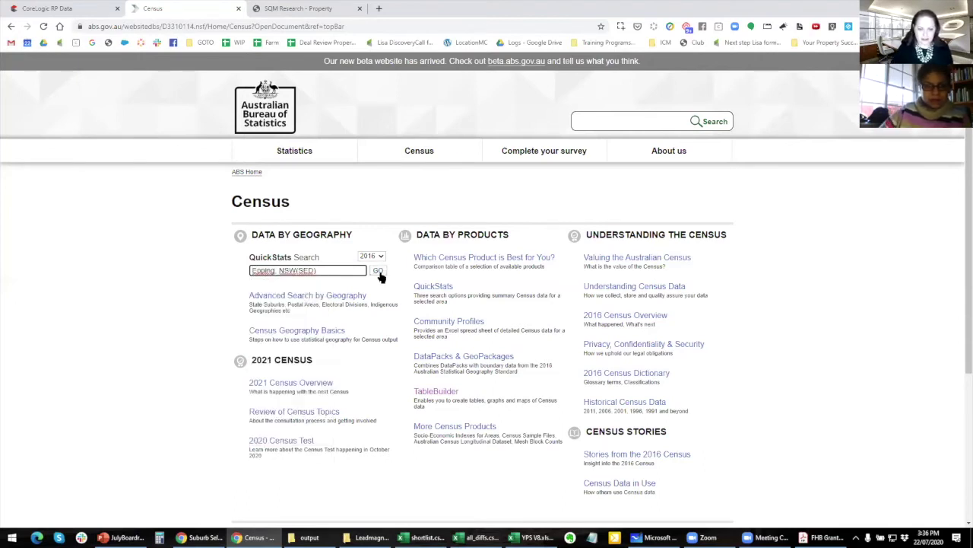
click(381, 277)
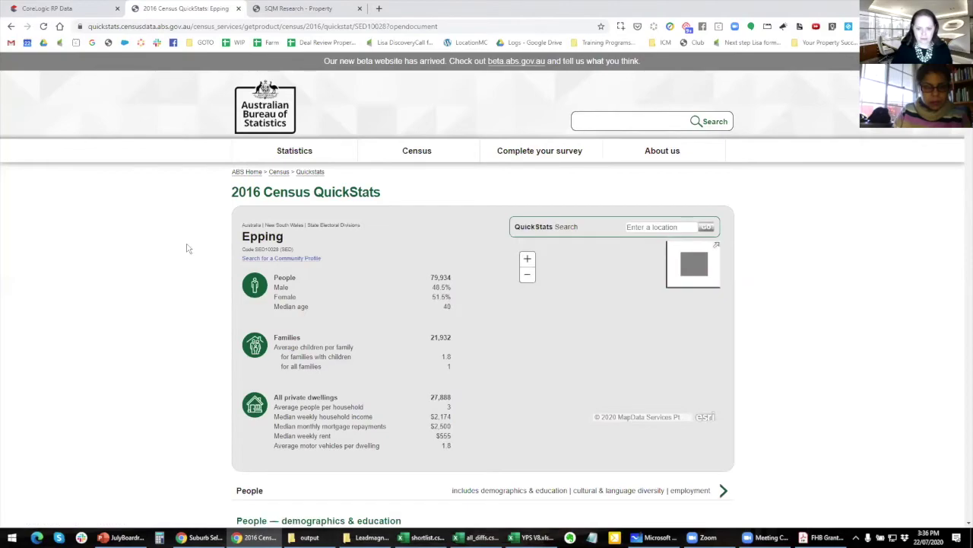
Go through Epping's education, language, employment and income tables, and highlight the couple family rows under family composition.
scroll(188, 248, down, 5)
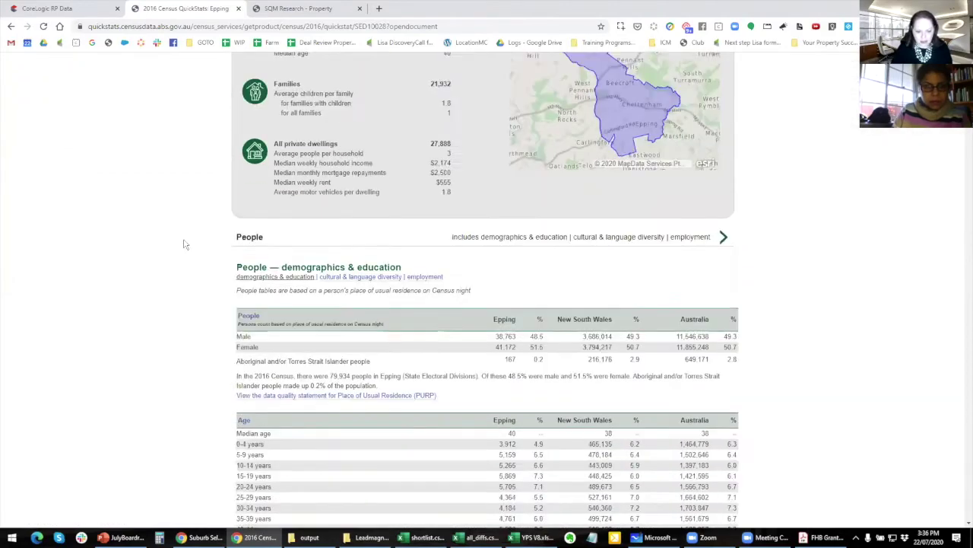
scroll(184, 241, down, 15)
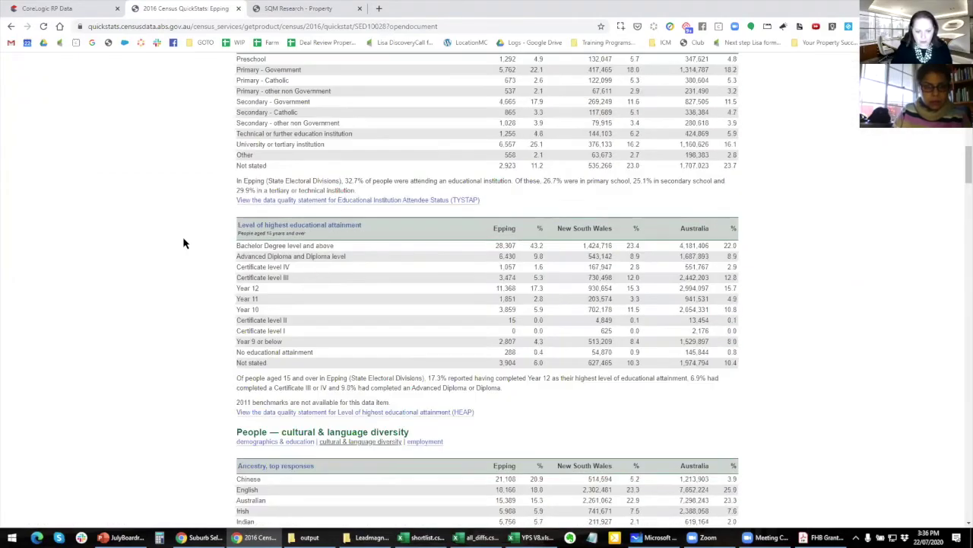
scroll(183, 243, down, 15)
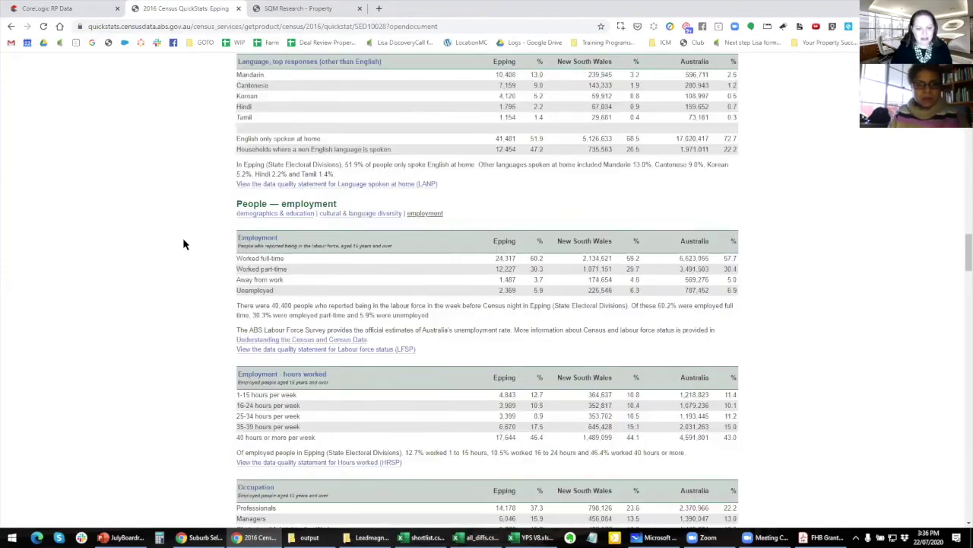
scroll(183, 244, down, 15)
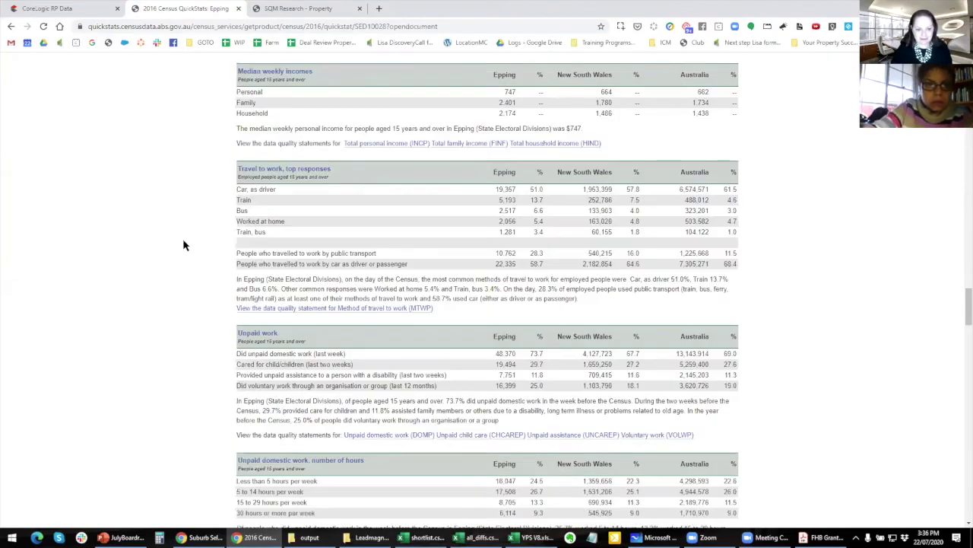
scroll(184, 246, down, 6)
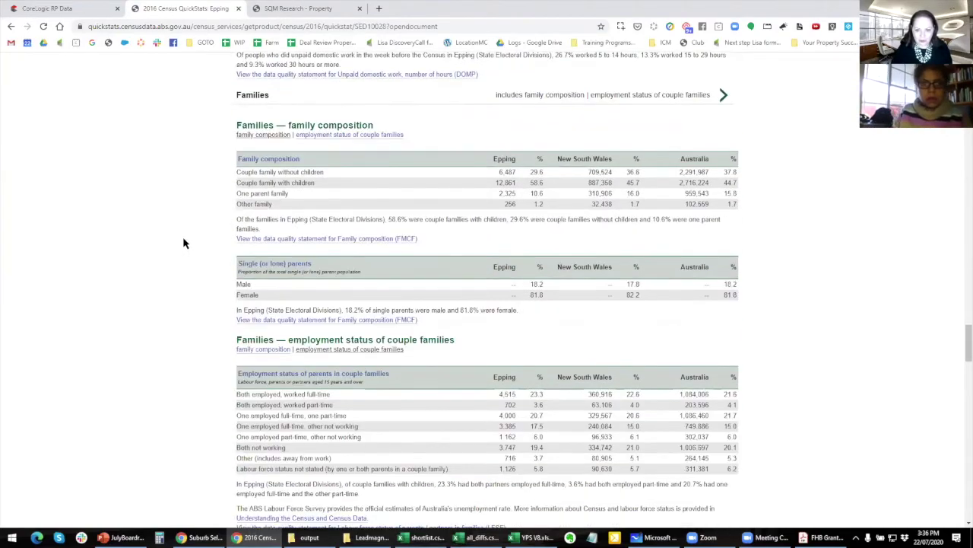
scroll(184, 243, down, 2)
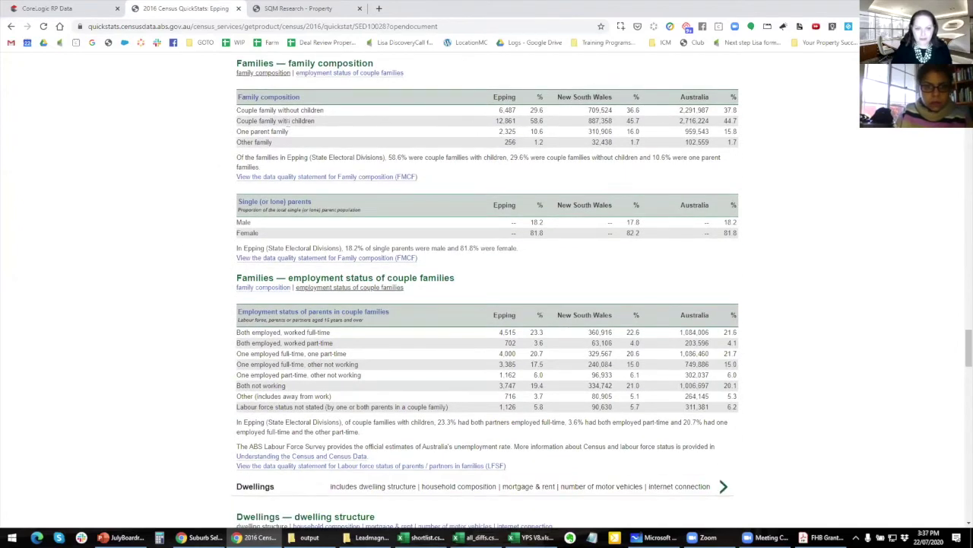
drag(236, 95, 308, 121)
click(323, 128)
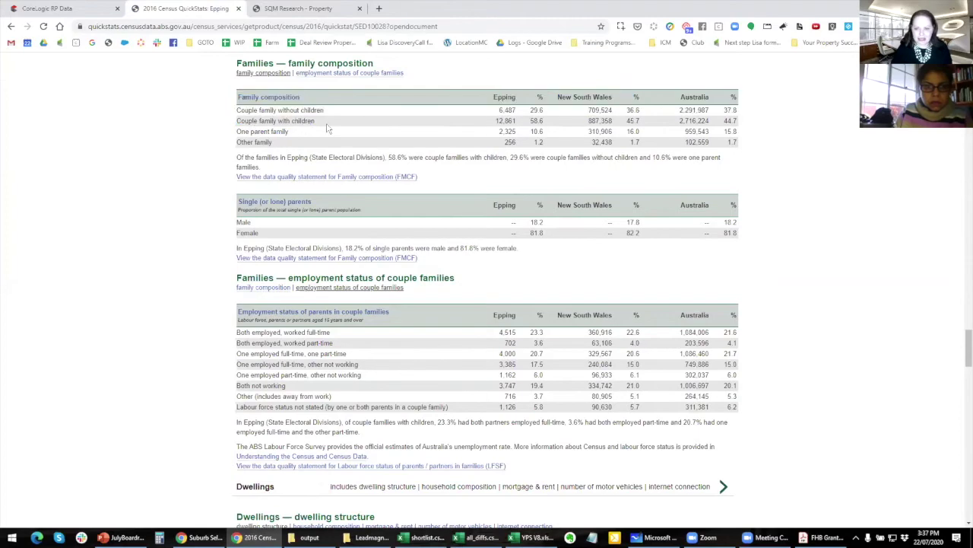
Examine Epping's dwelling structure and number of bedrooms tables in the Dwellings section.
scroll(156, 215, down, 5)
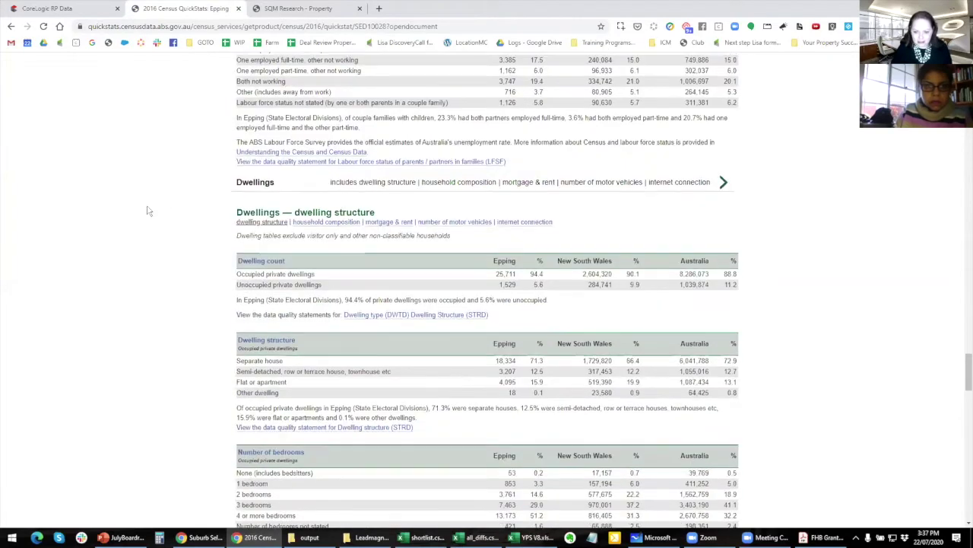
scroll(155, 214, down, 2)
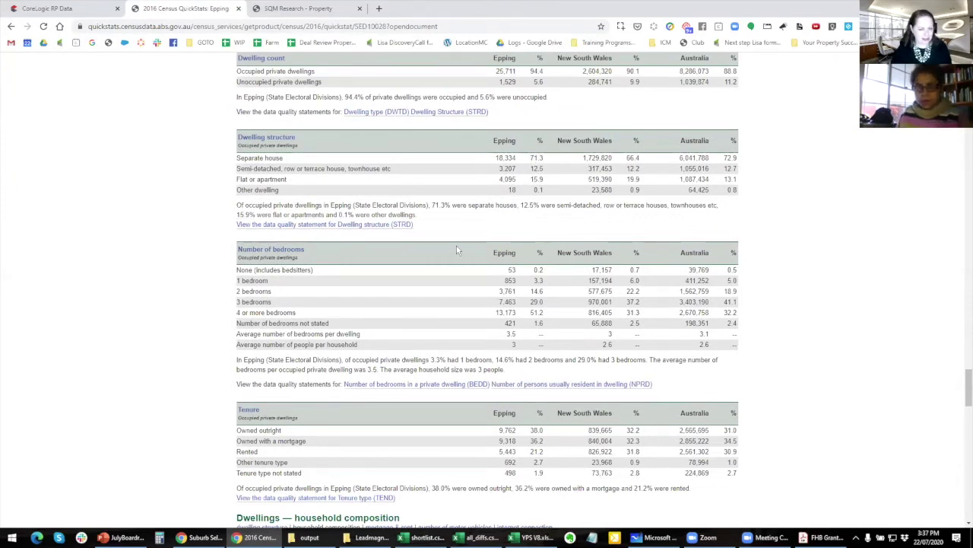
scroll(452, 239, down, 2)
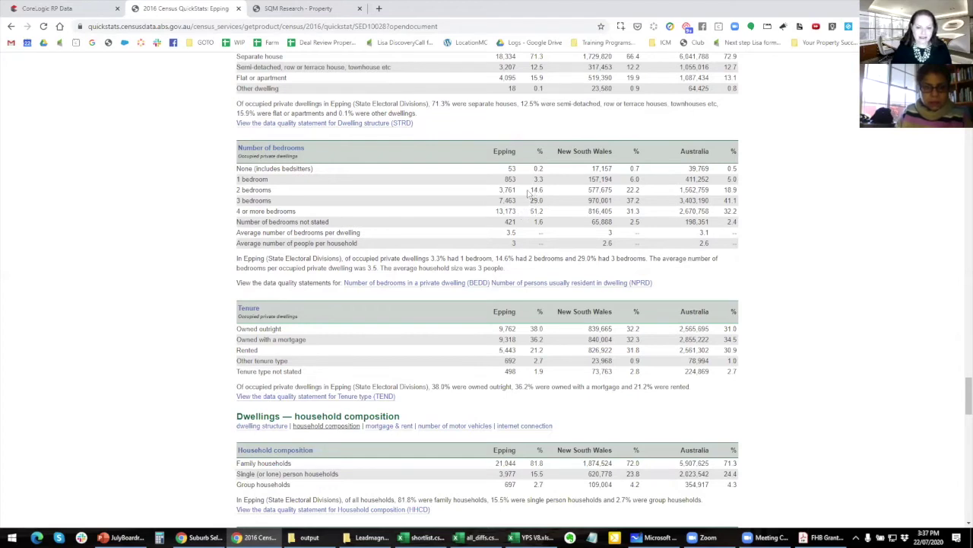
scroll(537, 148, up, 1)
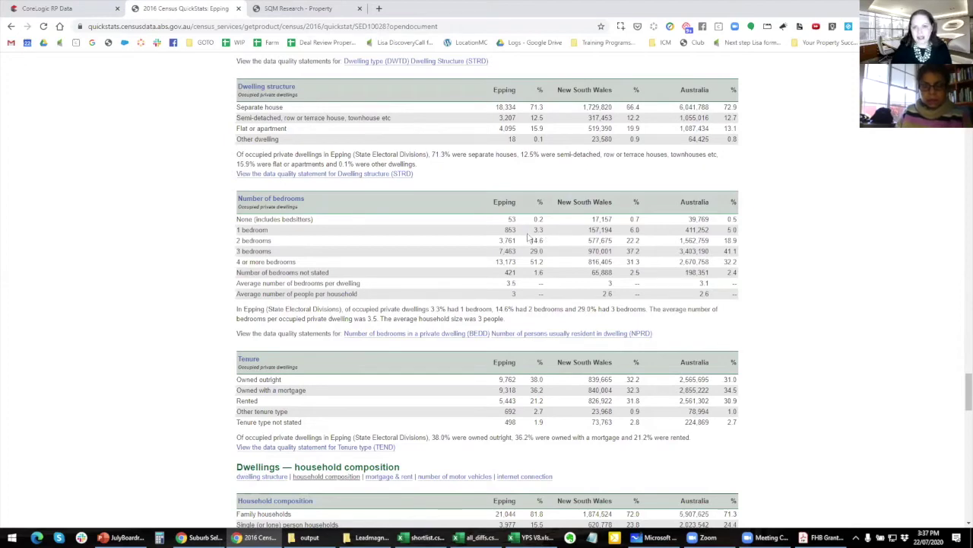
Highlight the percentage of rented dwellings in Epping's tenure table and review it alongside the dwelling structure and bedroom tables.
scroll(530, 239, down, 3)
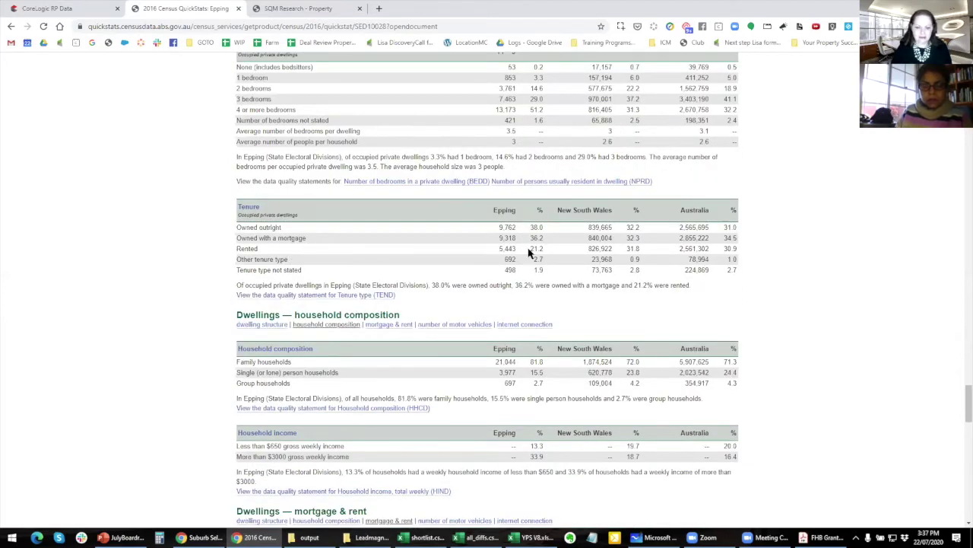
double_click(537, 248)
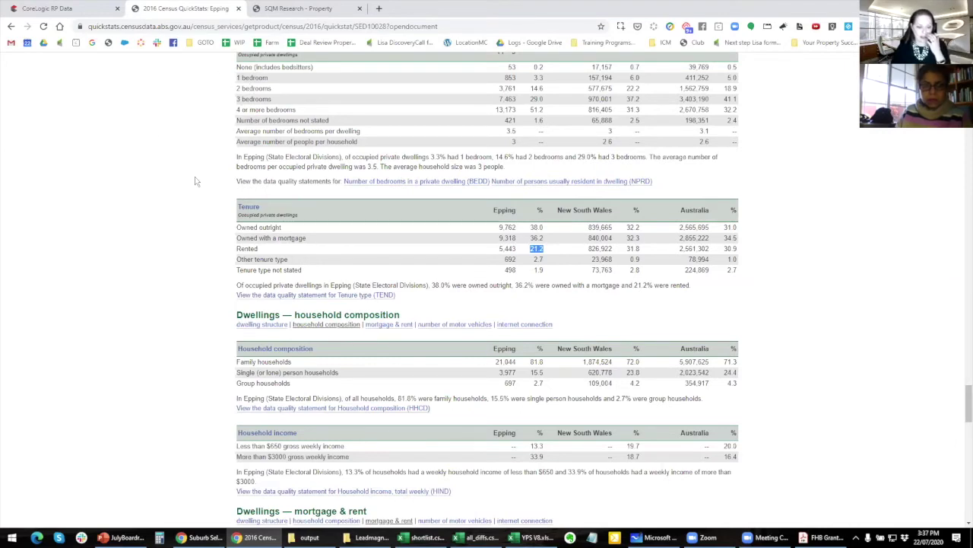
click(374, 161)
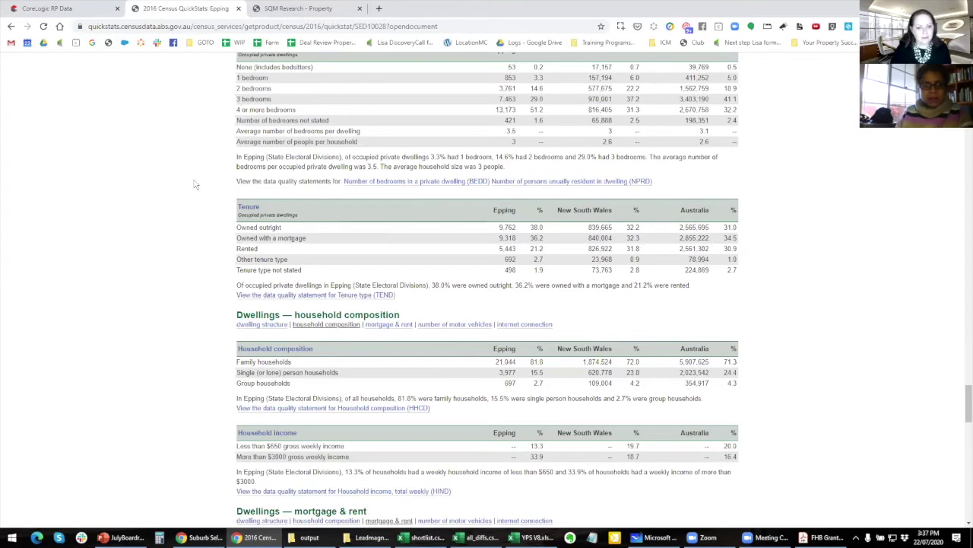
scroll(423, 177, up, 4)
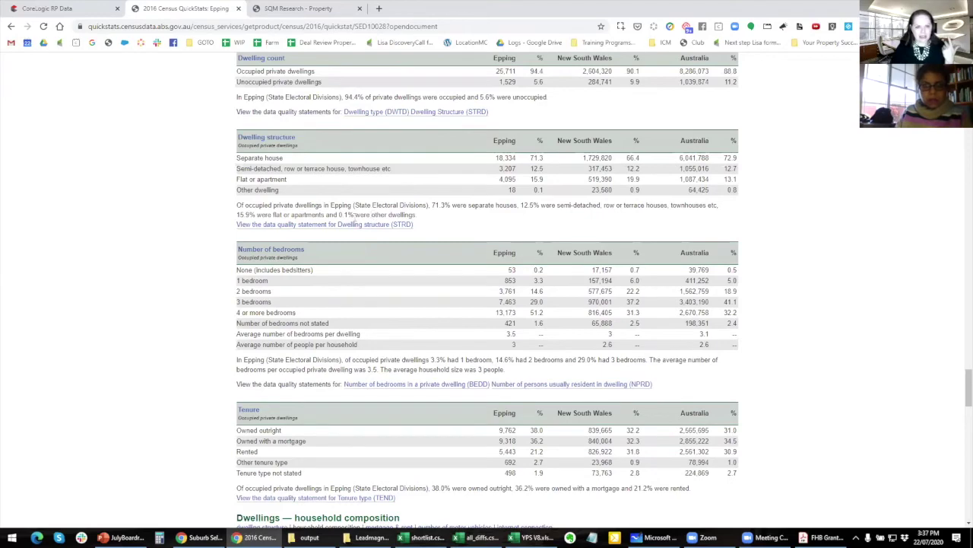
scroll(354, 216, down, 1)
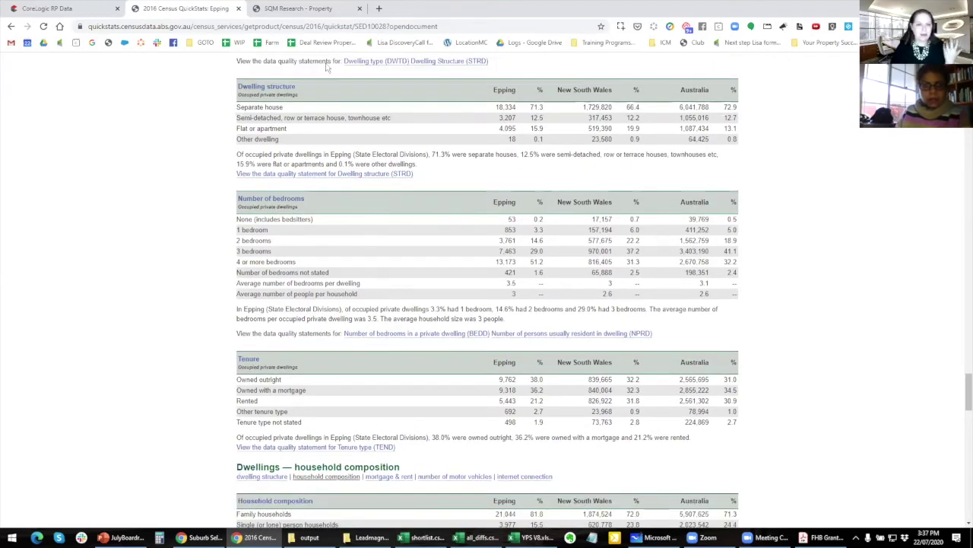
Look up the residential vacancy rates for Epping, NSW, postcode 2121, on the SQM Research site.
click(310, 9)
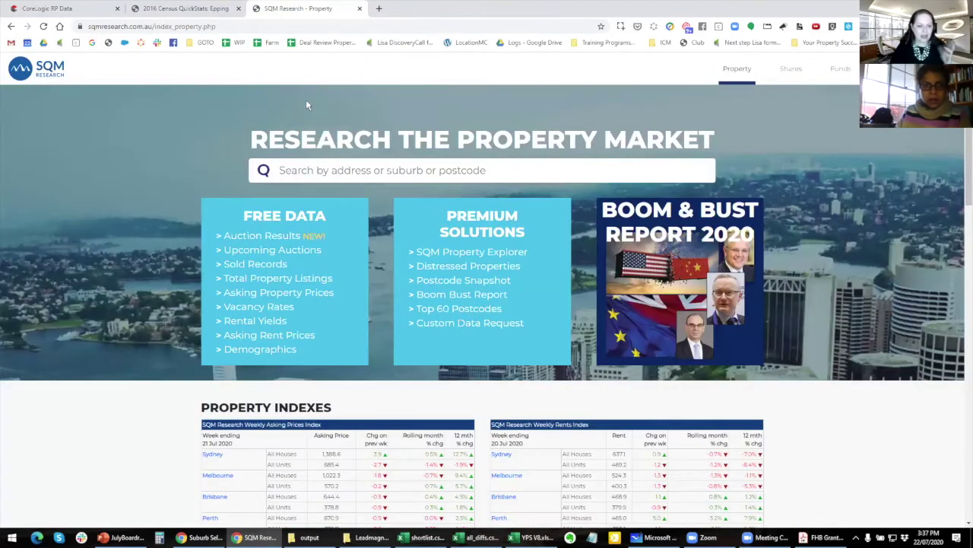
click(264, 308)
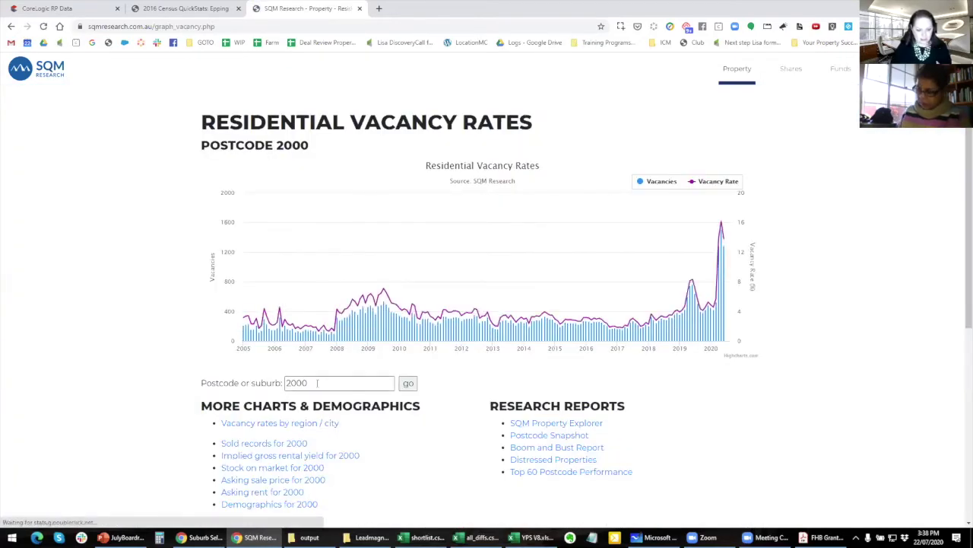
drag(320, 380, 279, 380)
text(eppi)
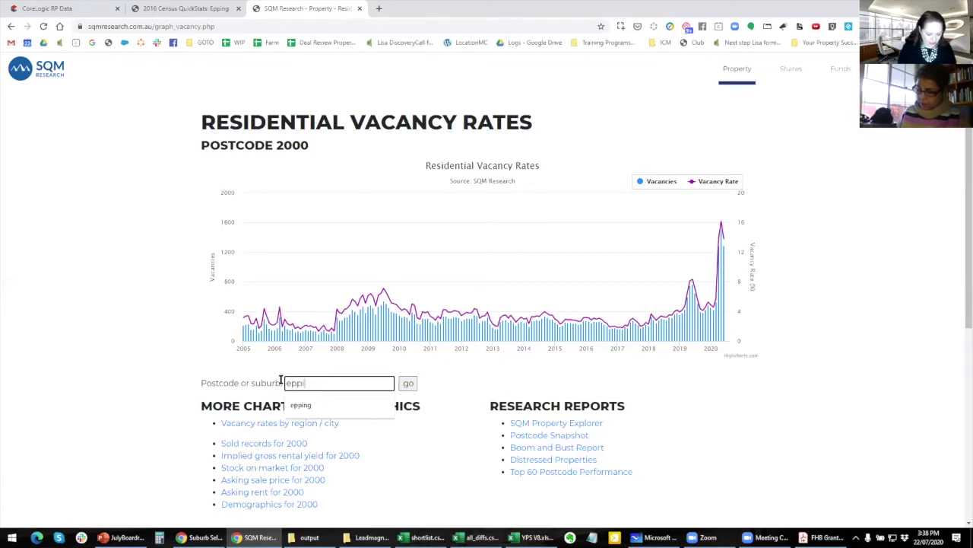
text(ng)
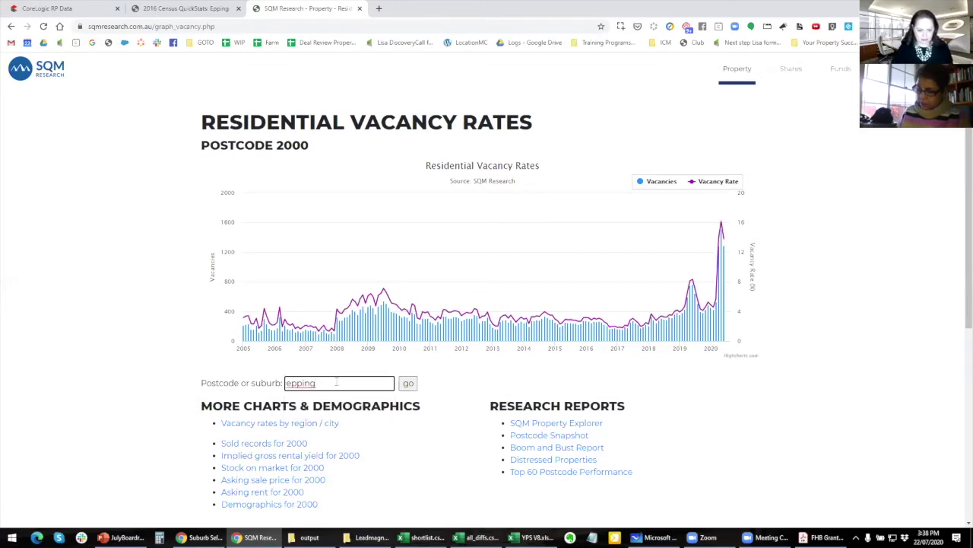
click(408, 383)
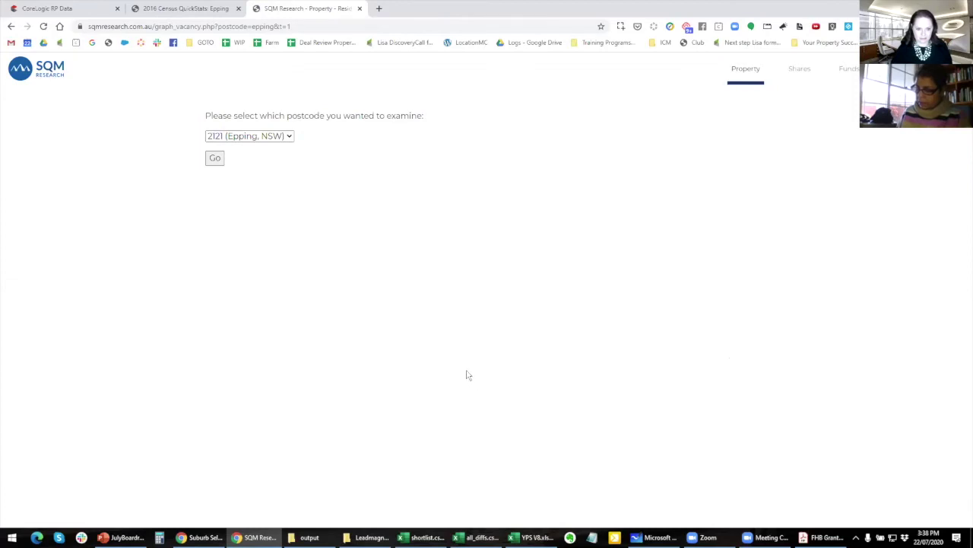
click(219, 157)
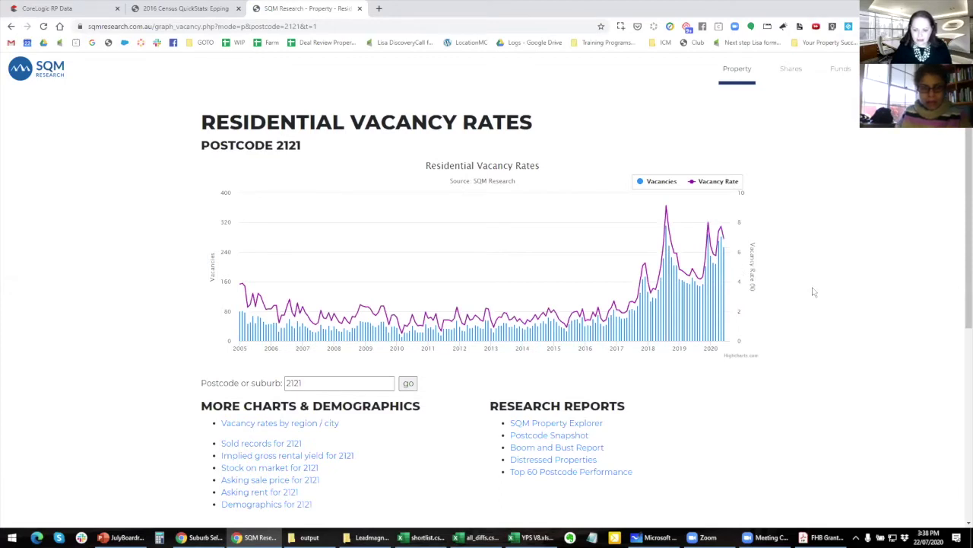
Check Epping's census tenure figures against the vacancy chart and read the June 2020 vacancy rate.
mouse_move(726, 241)
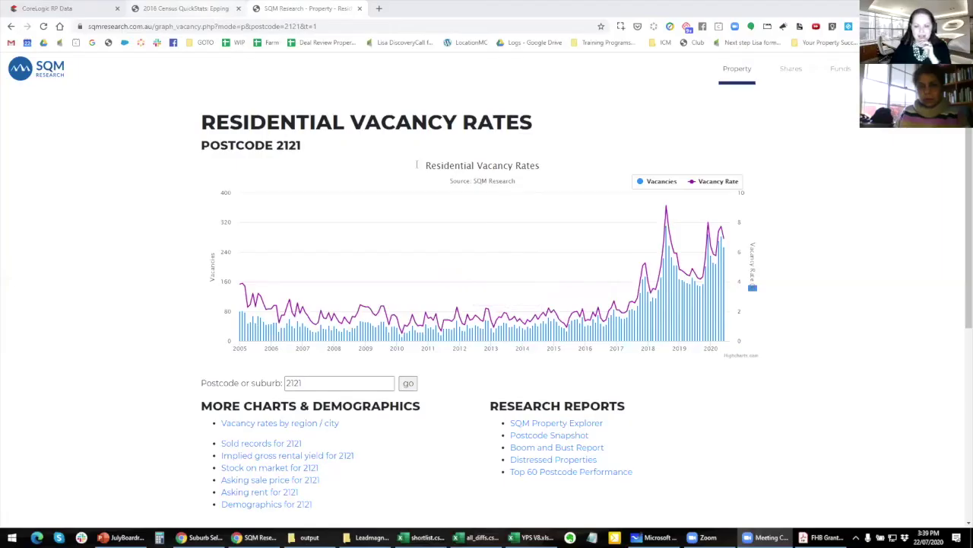
click(203, 10)
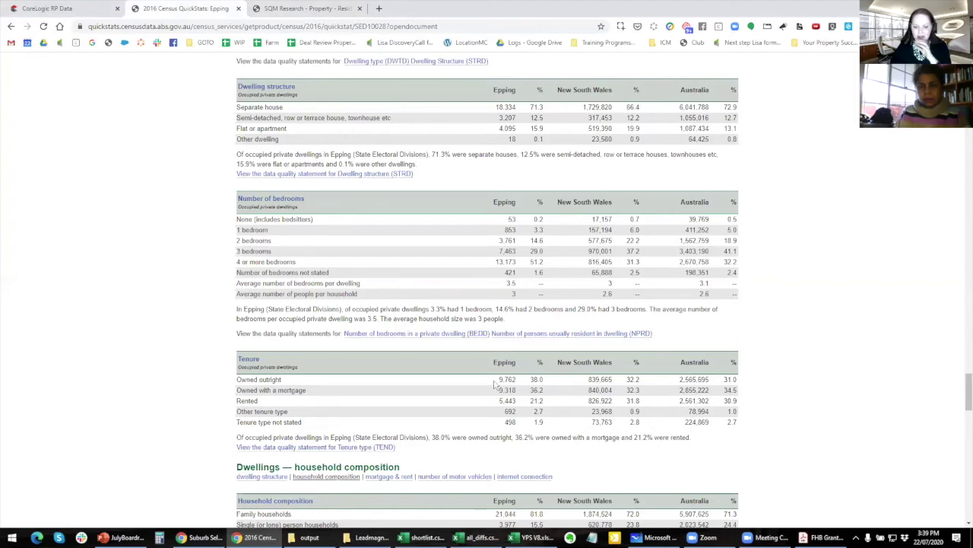
click(327, 9)
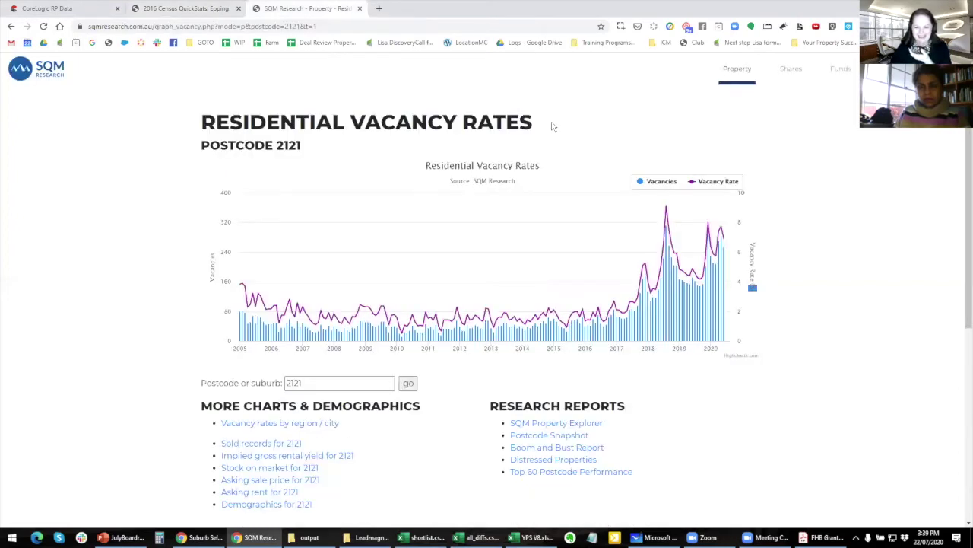
mouse_move(725, 236)
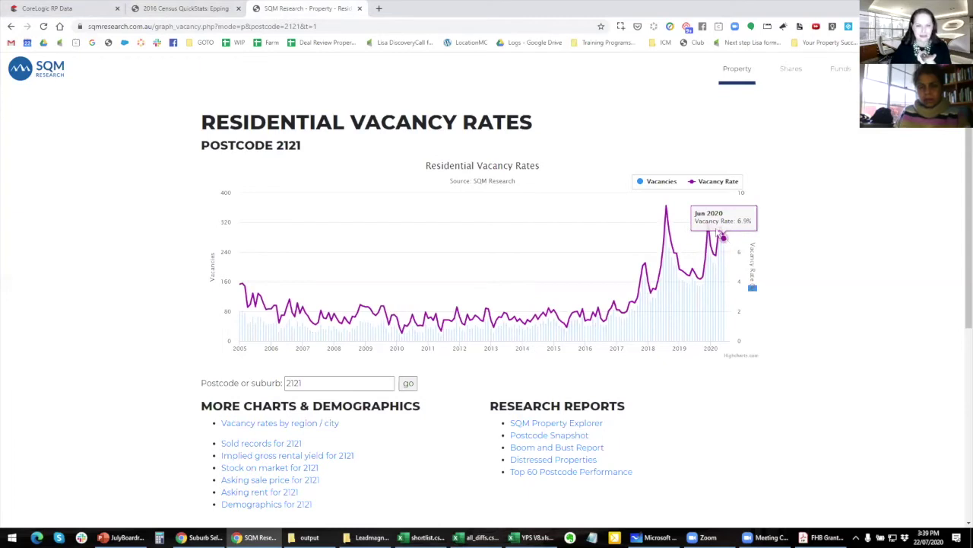
Open suburbview.com in a new browser tab and set its search to properties for rent.
click(378, 9)
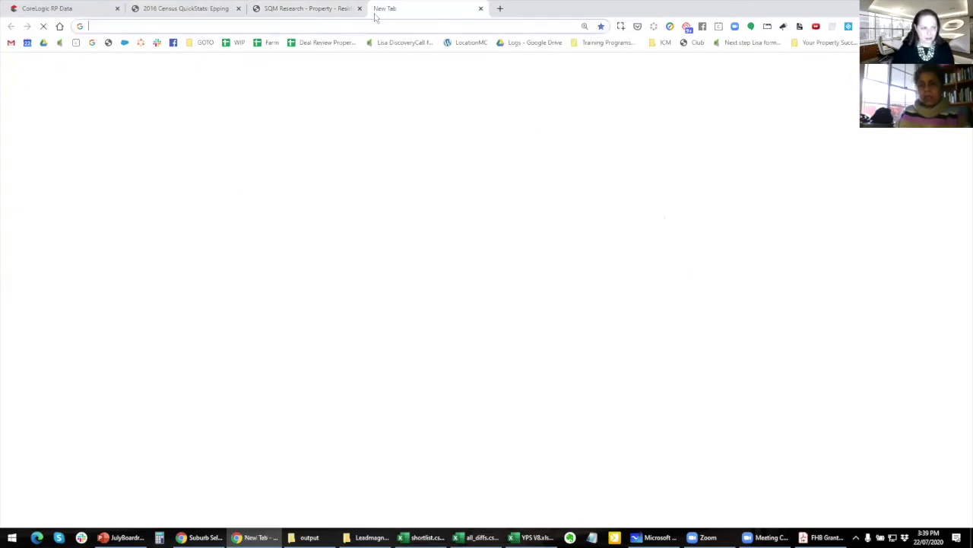
text(suburb)
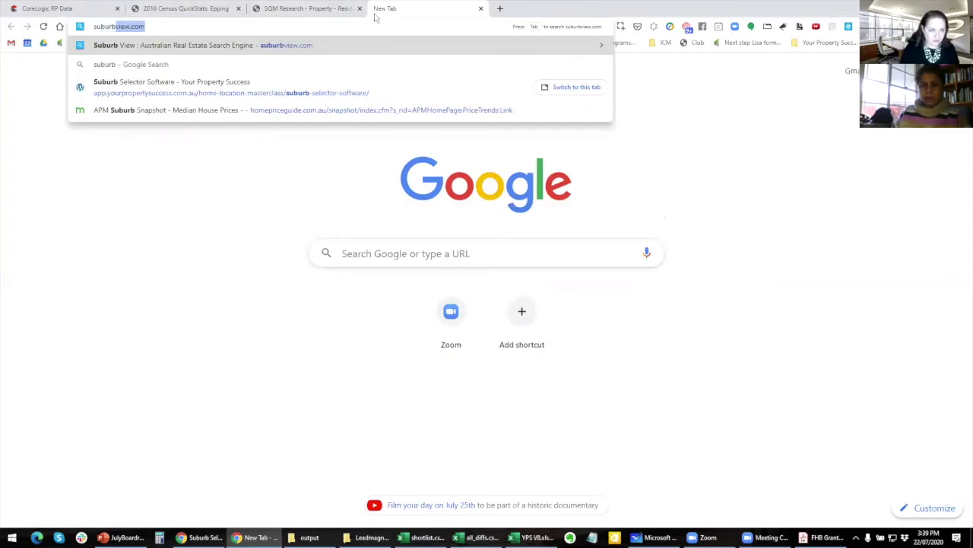
key(Return)
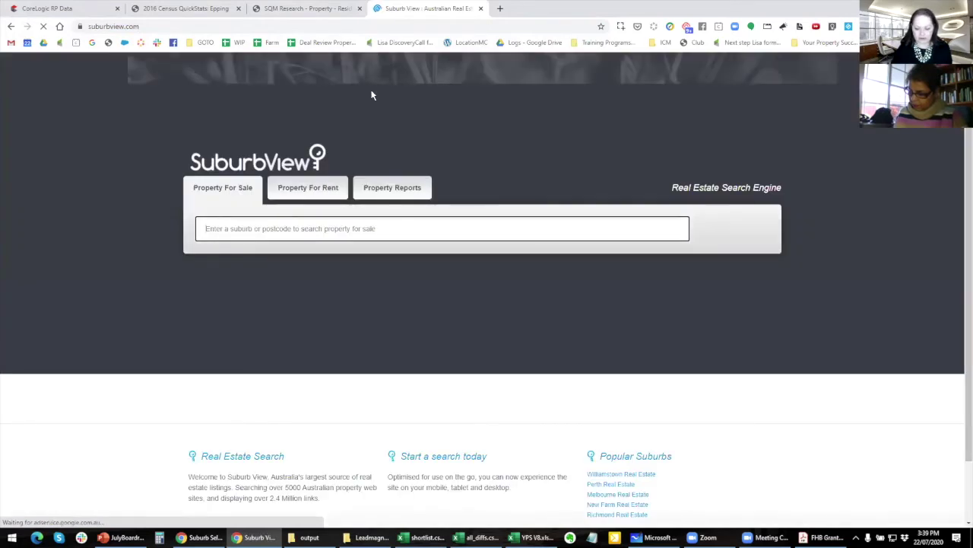
click(312, 190)
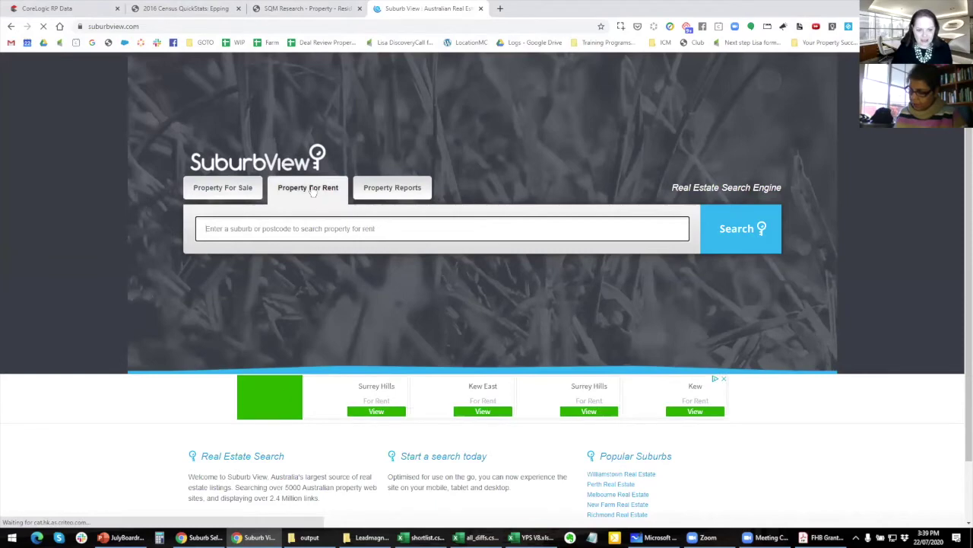
click(290, 228)
text(epping)
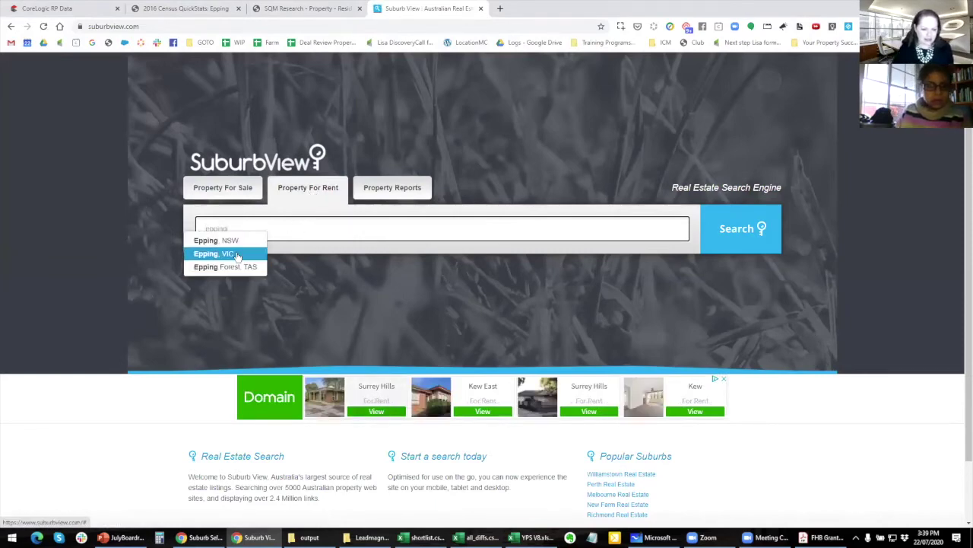
click(237, 256)
key(ctrl+a)
key(BackSpace)
Search for rental properties in Epping, NSW.
text(epping)
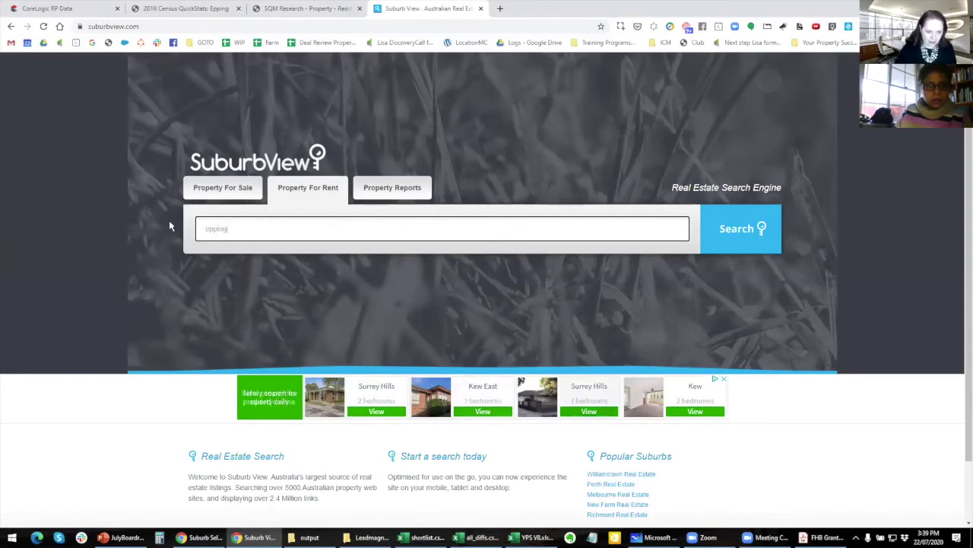
click(221, 240)
click(711, 238)
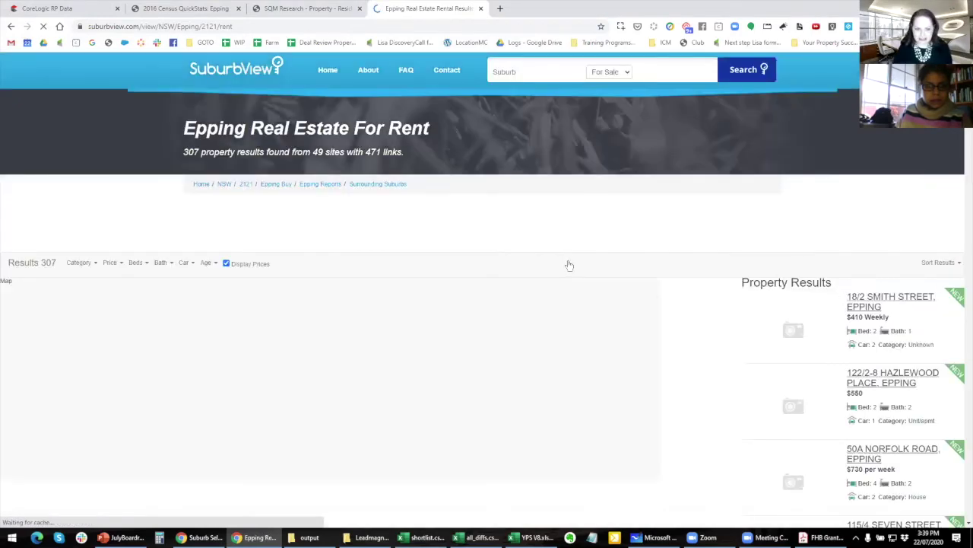
Review Epping's rental listings by property category on the map and check the suburb's row in the all_diffs.csv spreadsheet.
scroll(401, 173, down, 1)
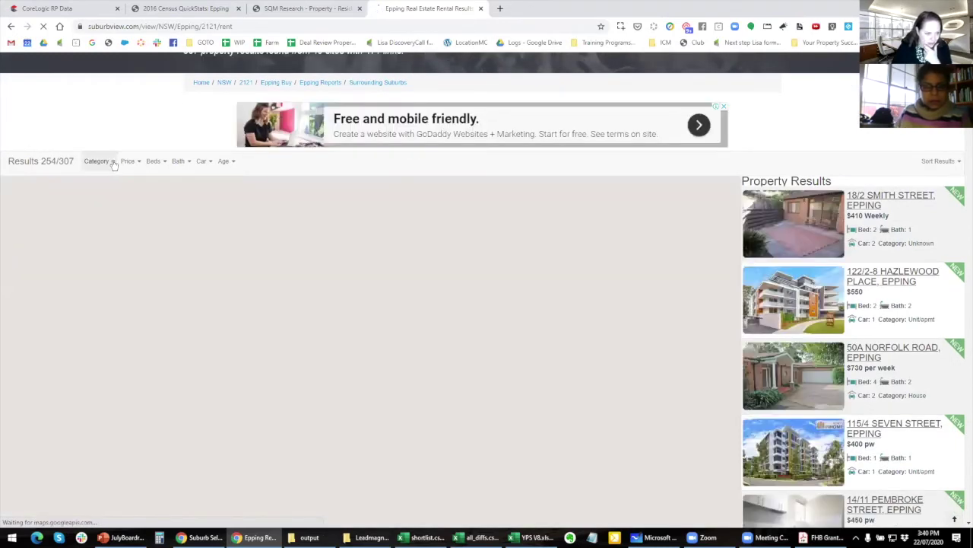
click(96, 161)
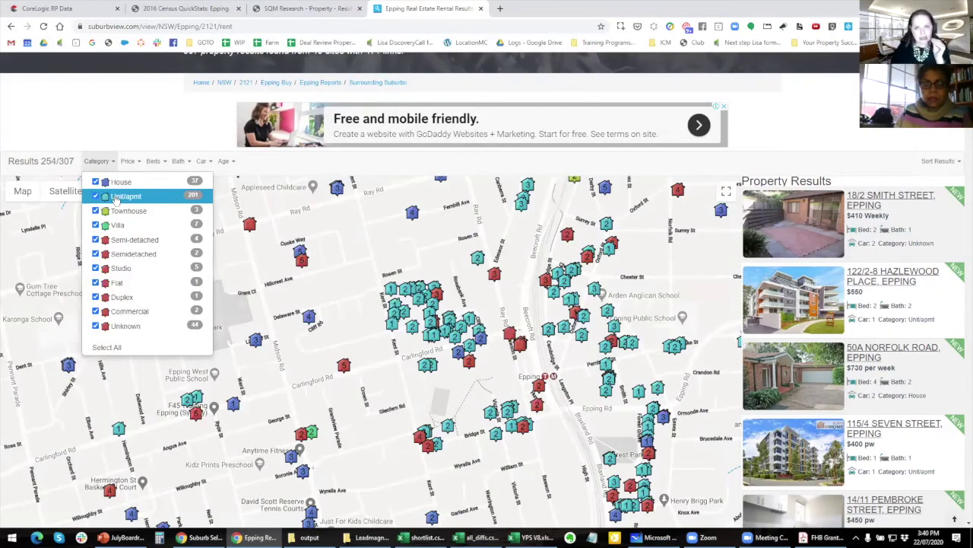
click(357, 202)
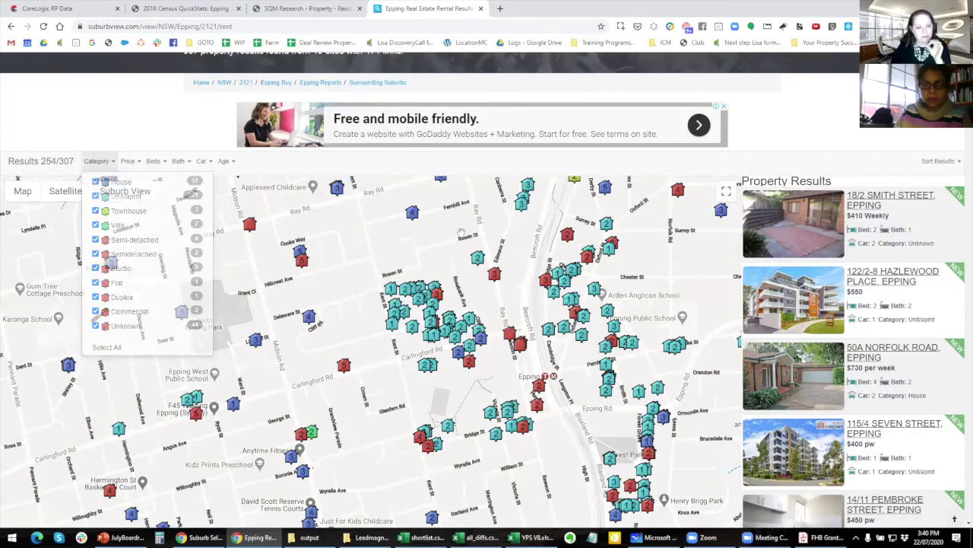
click(481, 537)
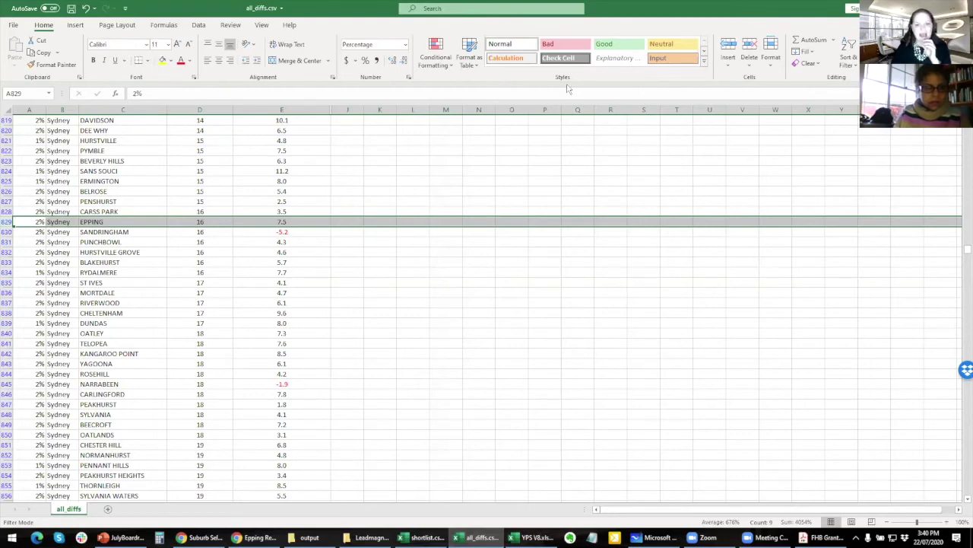
key(alt+Tab)
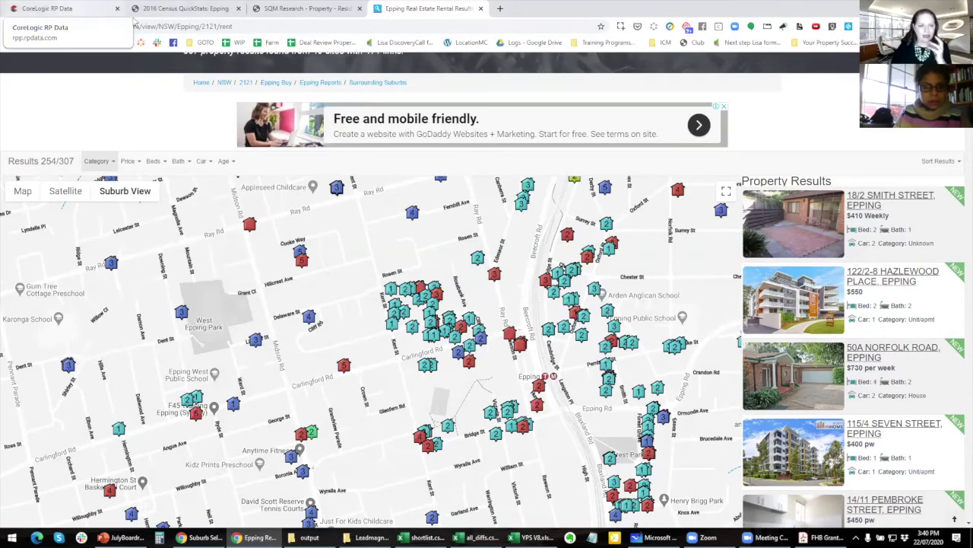
Return to CoreLogic RP Data, open the Suburb Report activity and submit the login form with the prefilled credentials.
click(72, 8)
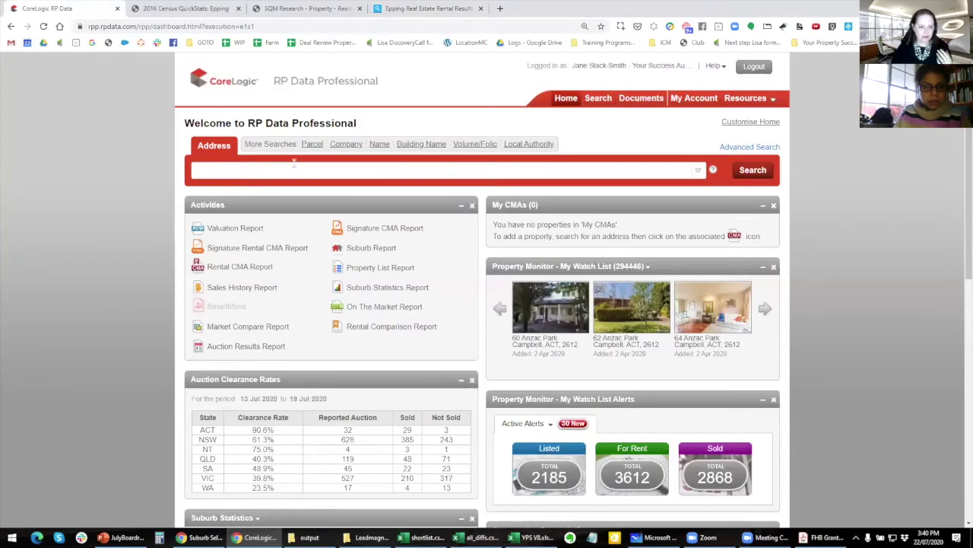
click(370, 254)
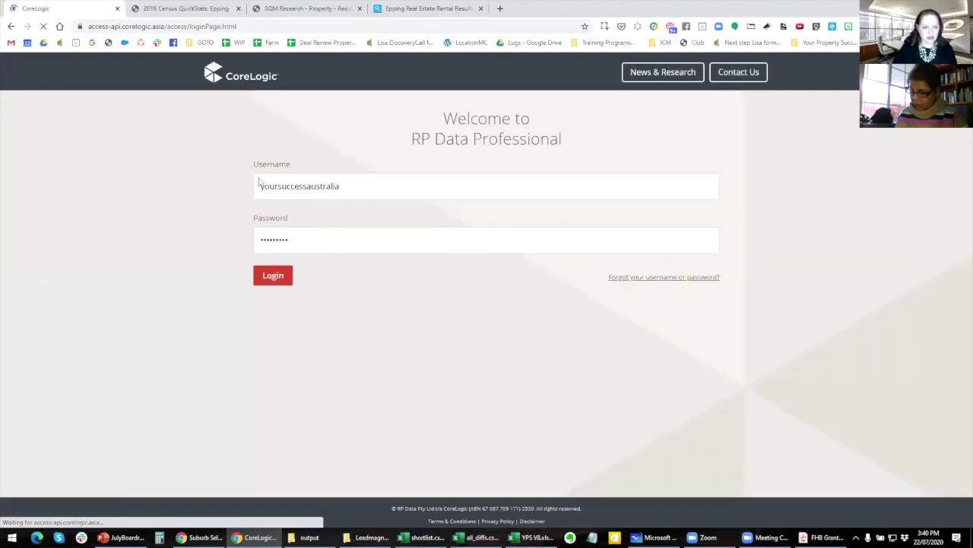
click(278, 276)
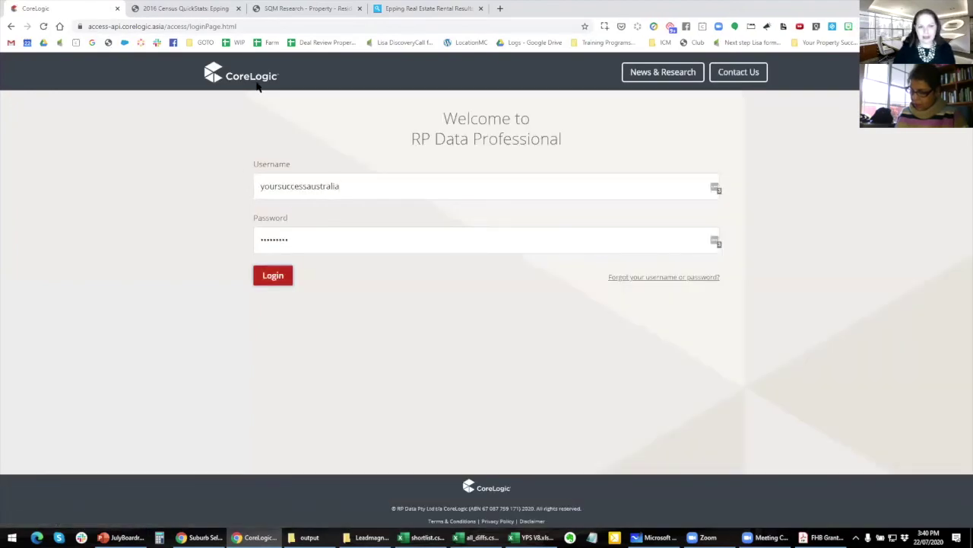
click(198, 9)
key(ctrl+shift+Tab)
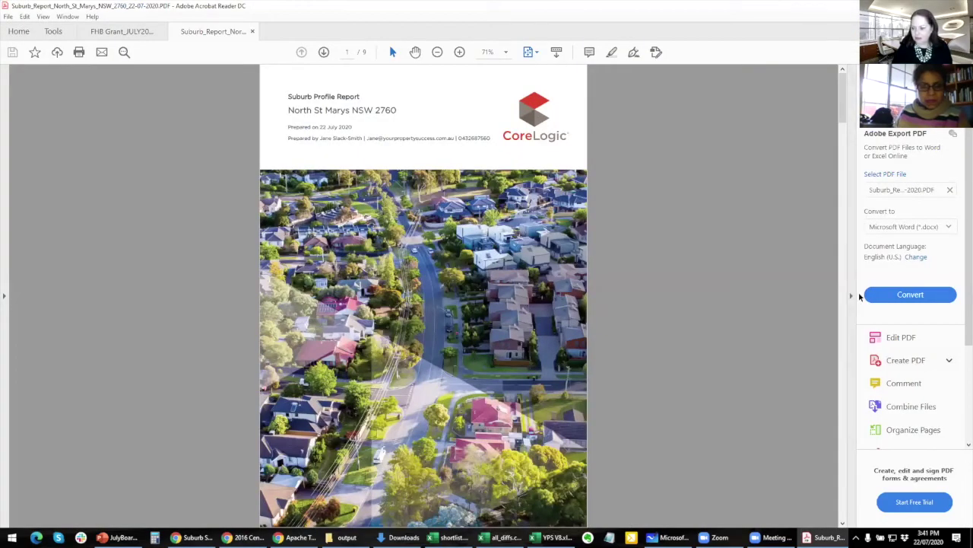
Collapse the tools pane beside the North St Marys suburb report PDF, enlarge the pages and go to the units sales section on page 5.
click(851, 299)
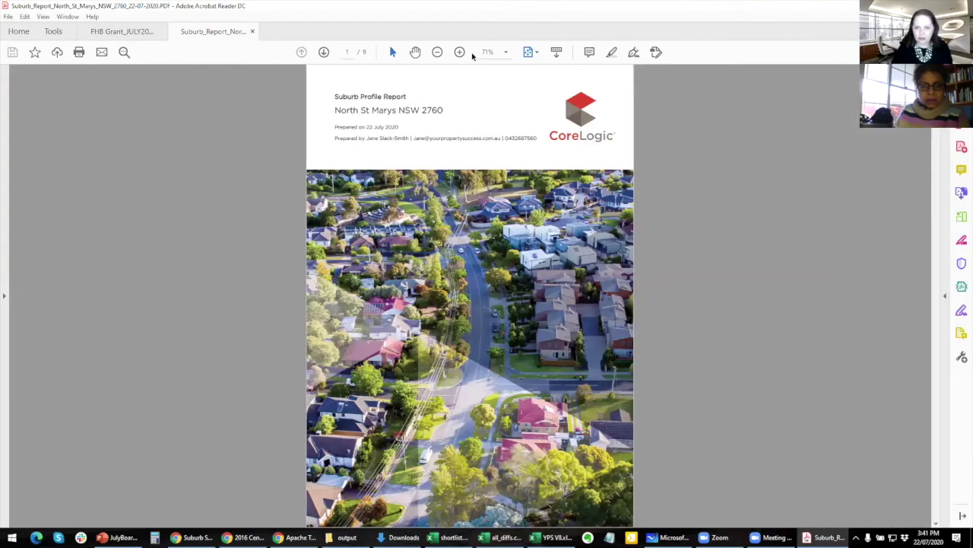
scroll(620, 215, up, 3)
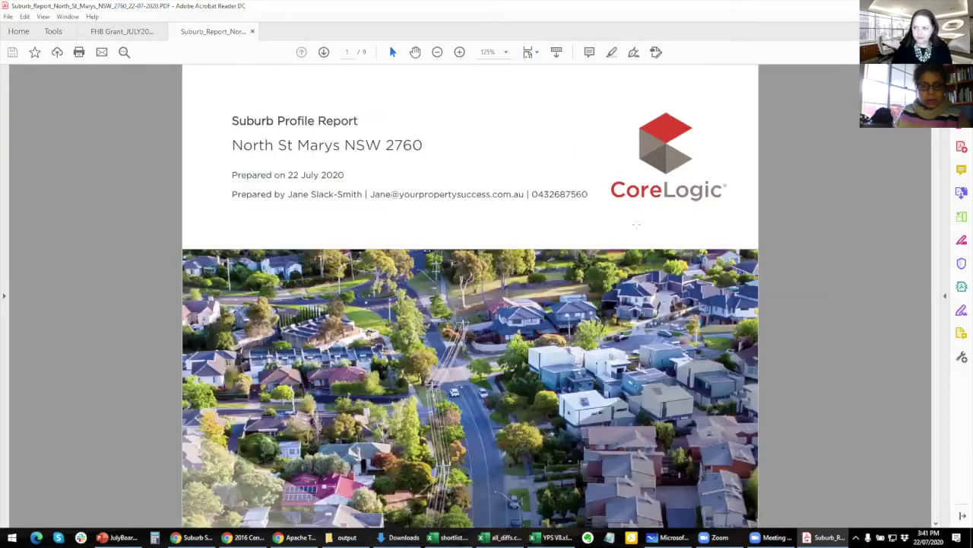
scroll(470, 304, down, 2)
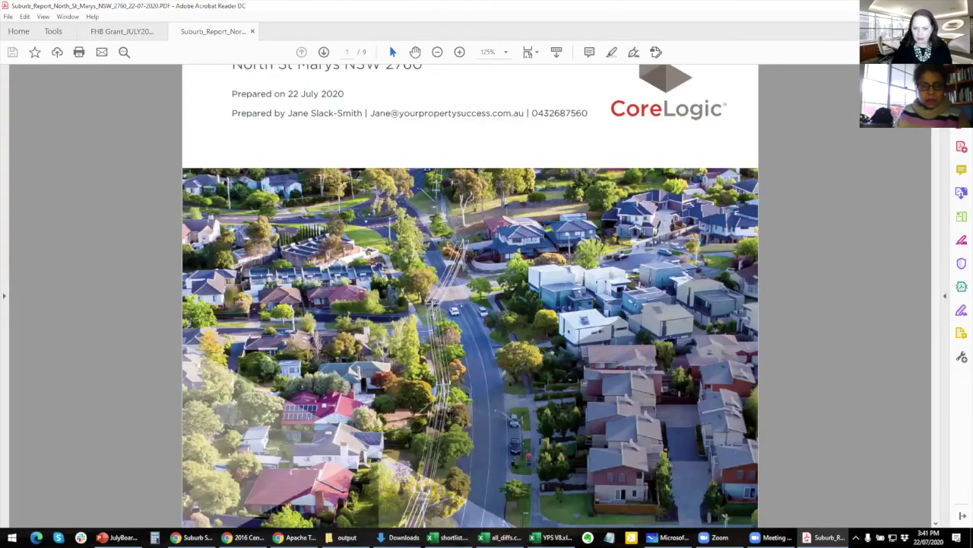
scroll(936, 131, down, 1)
click(937, 160)
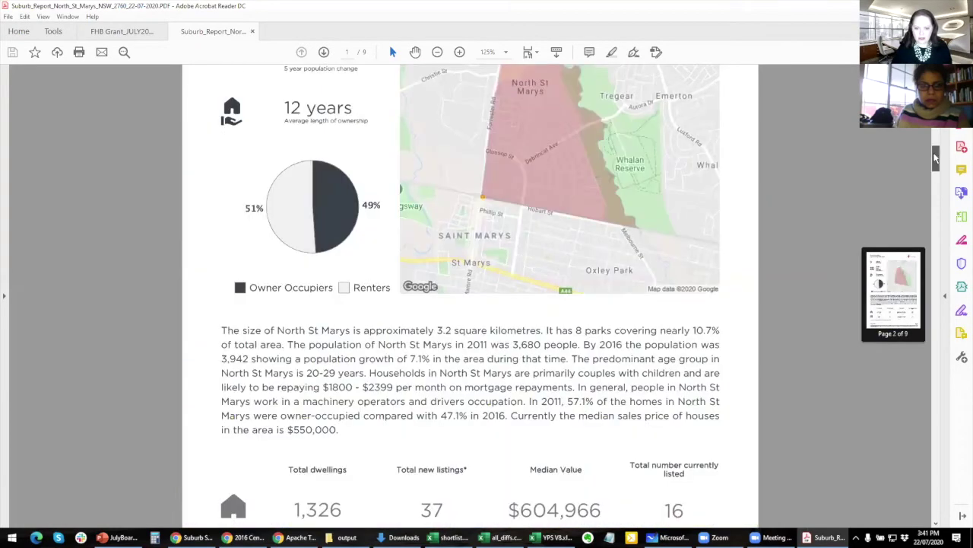
drag(938, 179, 936, 300)
drag(852, 299, 725, 286)
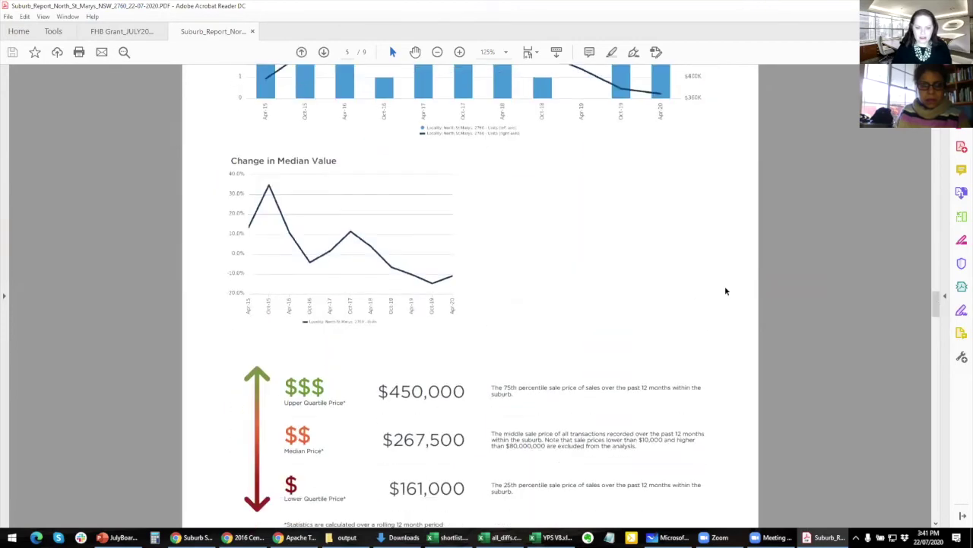
Show the report at 100% and examine the units' sales charts, quartile prices and market activity snapshot.
click(438, 53)
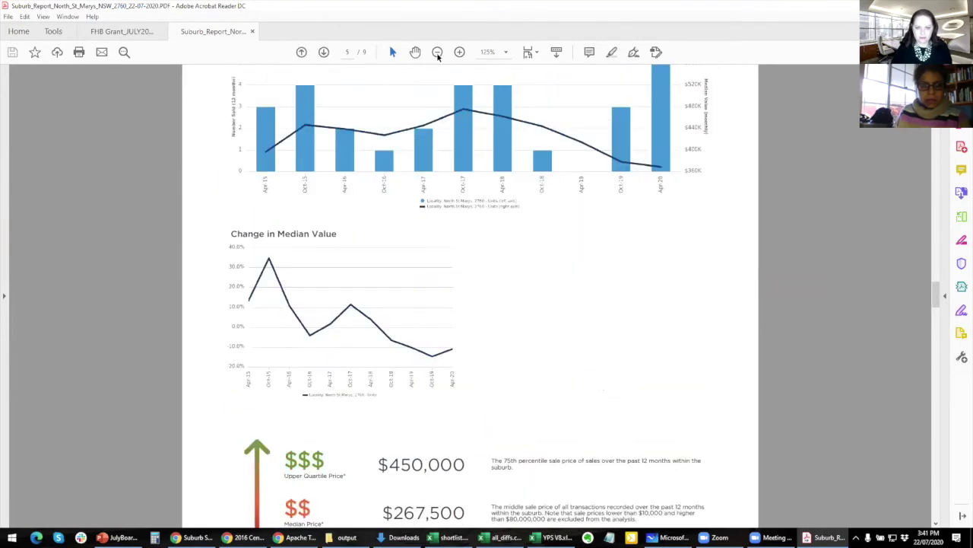
click(438, 52)
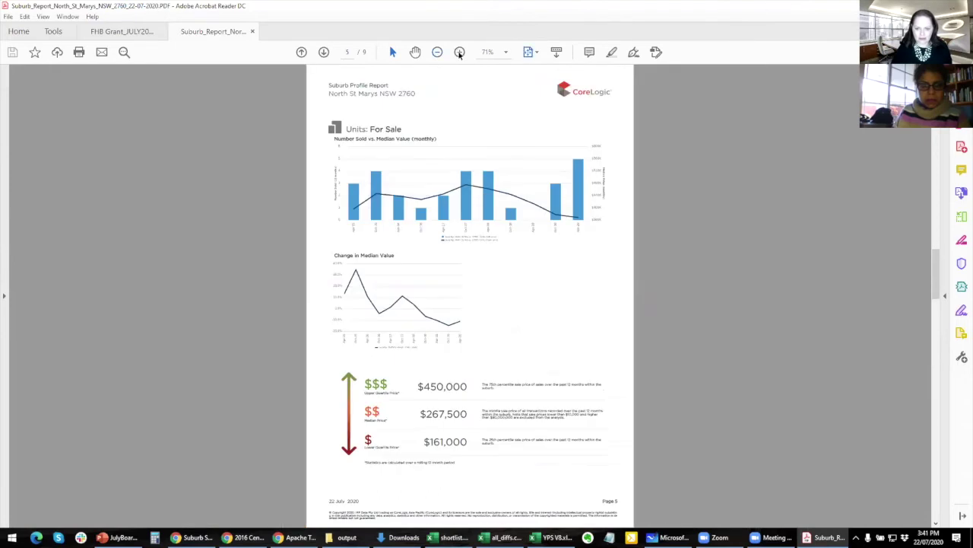
key(ctrl+1)
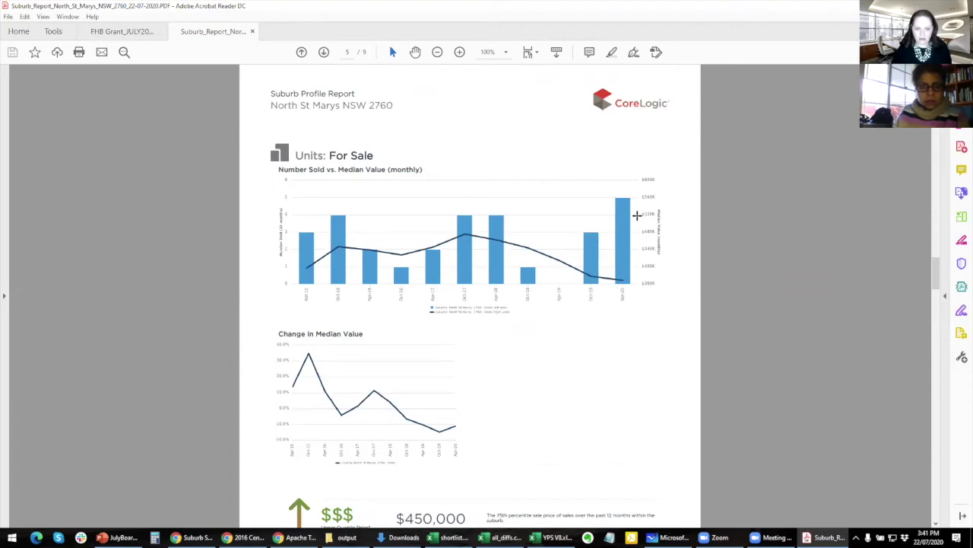
scroll(637, 217, down, 1)
scroll(627, 229, down, 2)
scroll(608, 239, down, 2)
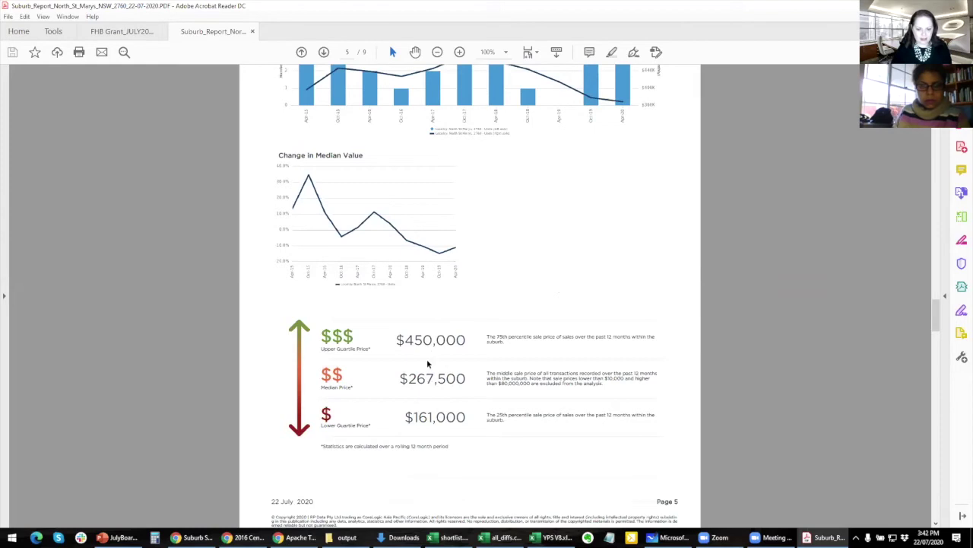
scroll(426, 358, down, 5)
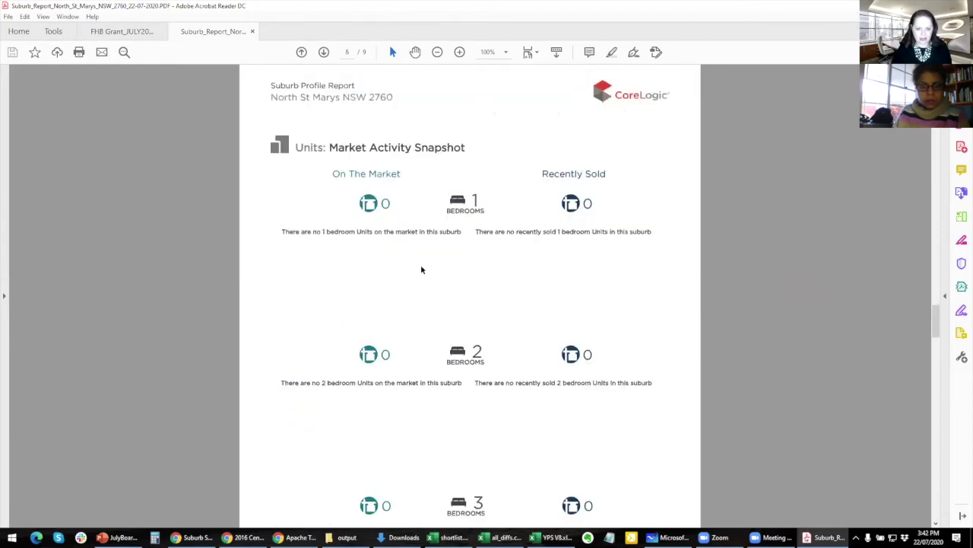
scroll(497, 264, down, 1)
scroll(518, 271, down, 1)
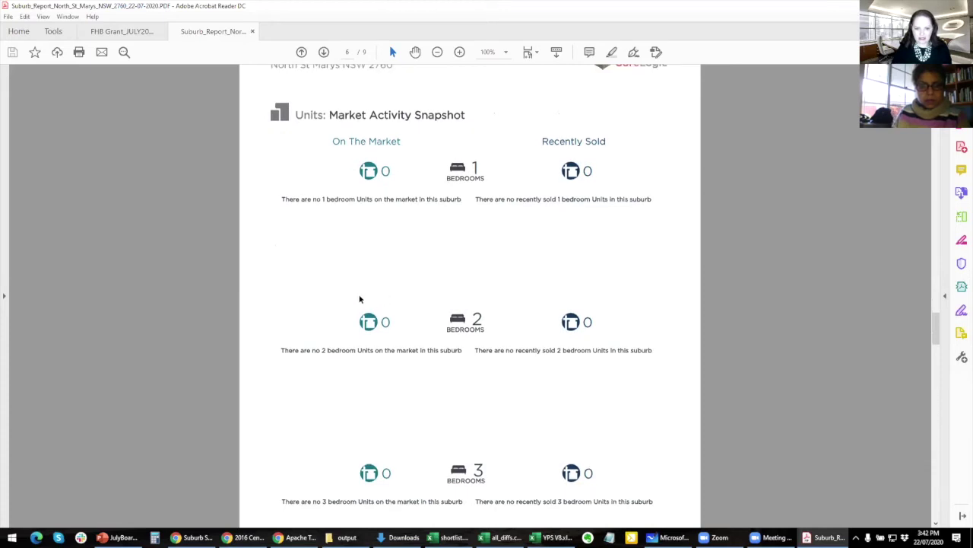
Go back through the houses sections to the suburb overview on page 2 of the report.
scroll(425, 225, up, 1)
scroll(428, 227, up, 10)
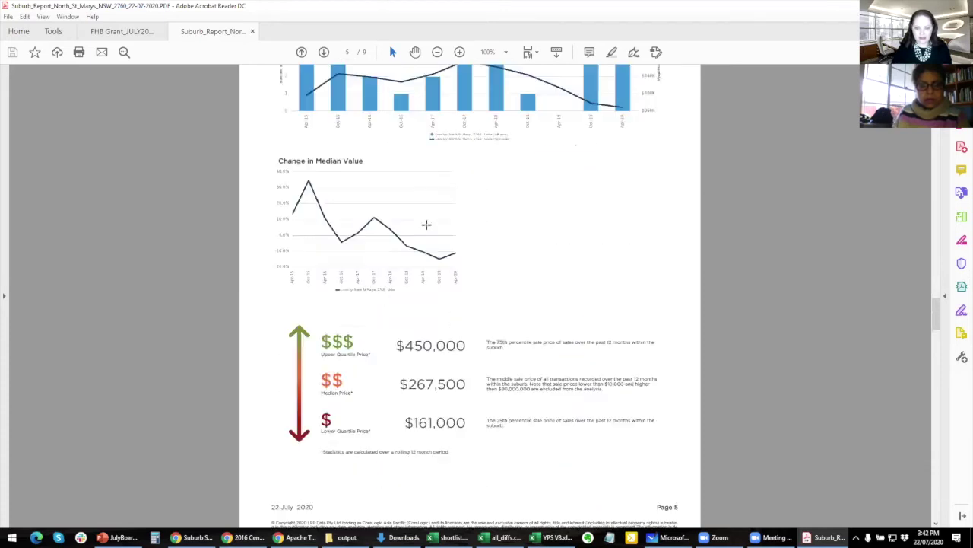
scroll(411, 245, up, 15)
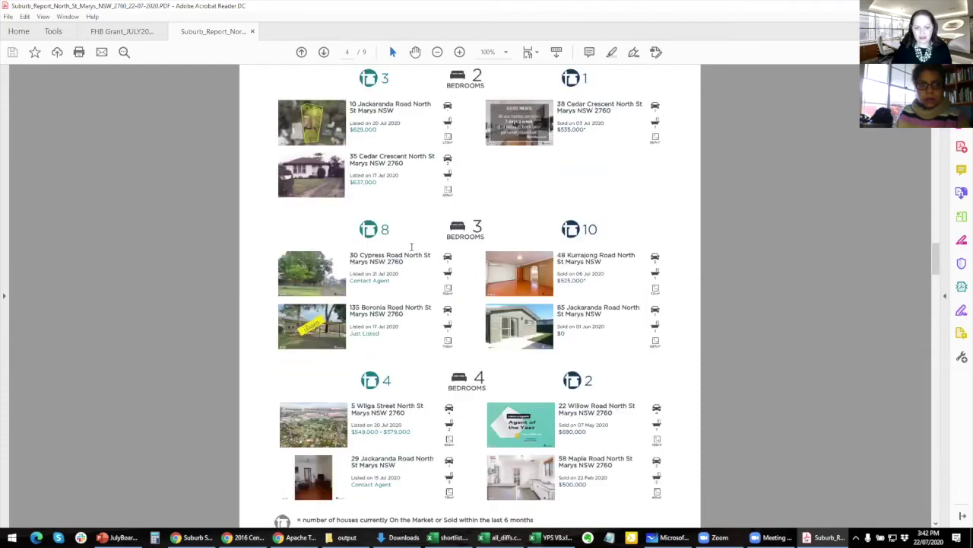
scroll(402, 271, up, 10)
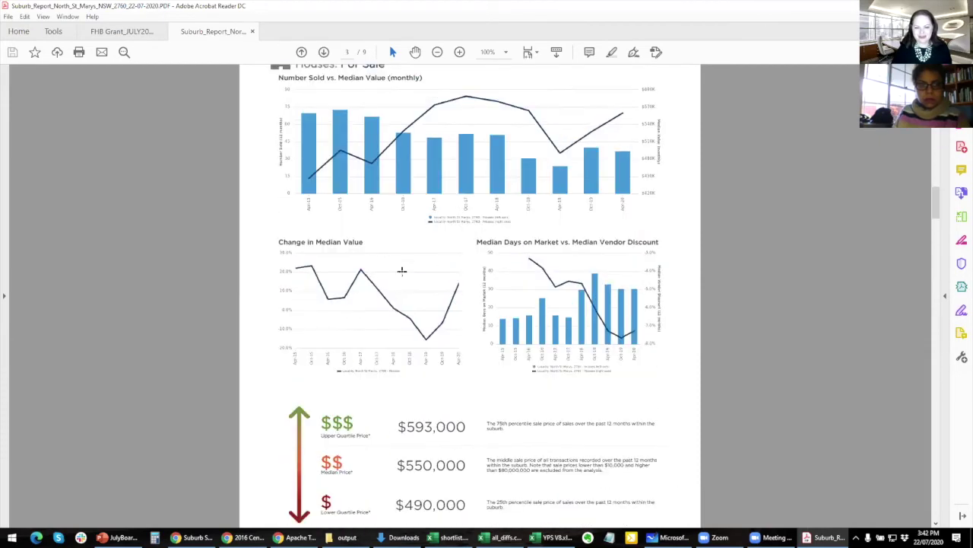
scroll(467, 296, up, 1)
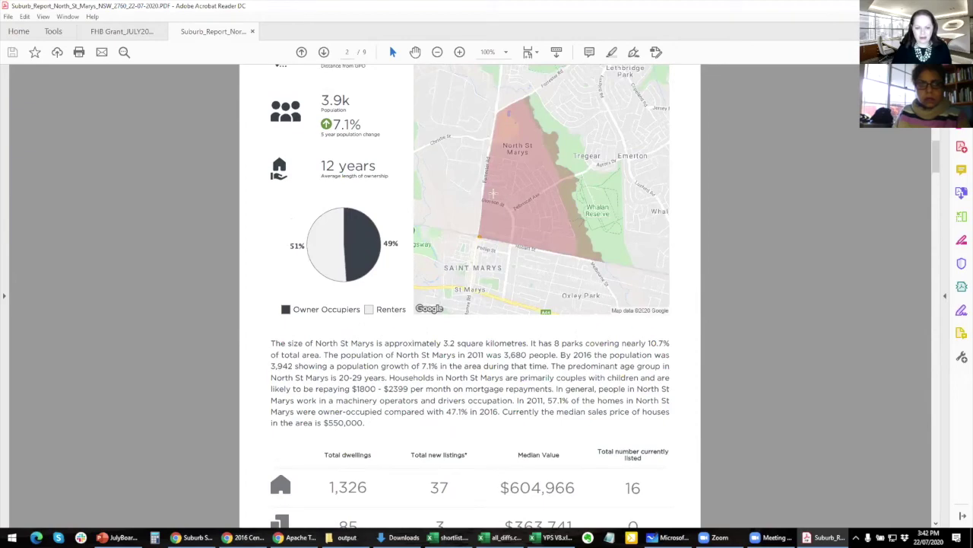
Review the suburb overview's dwelling summary, the houses' sales charts and quartile prices, and the houses market activity snapshot.
scroll(509, 179, down, 1)
scroll(512, 149, down, 8)
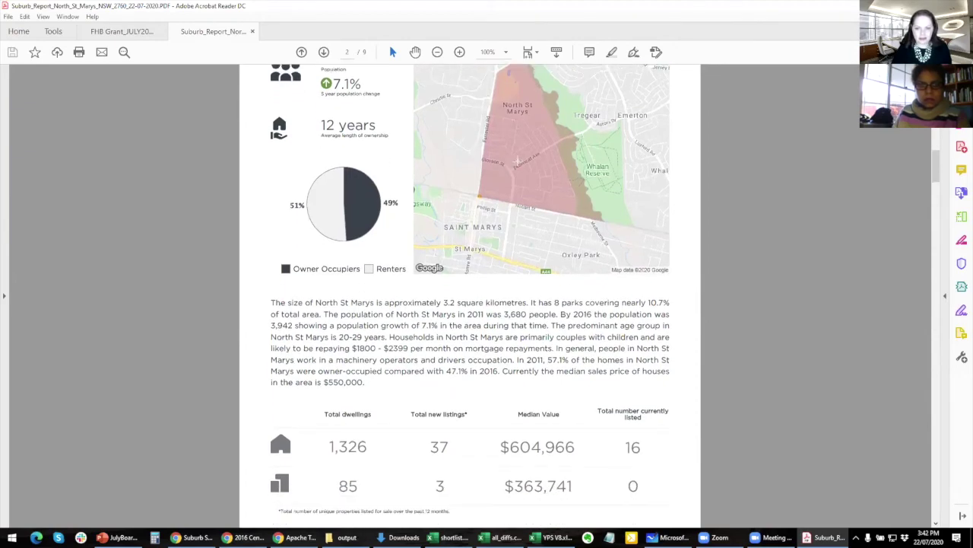
scroll(470, 296, down, 10)
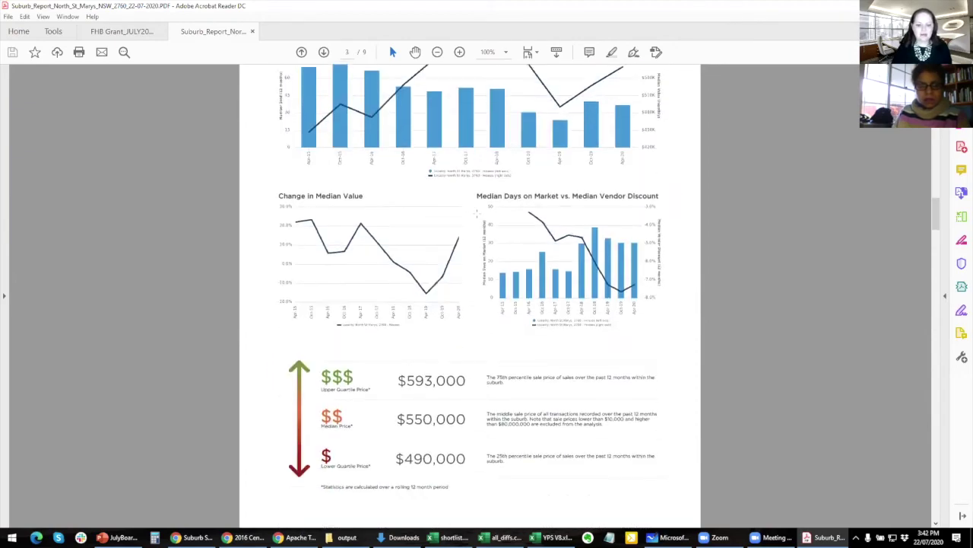
scroll(465, 194, down, 3)
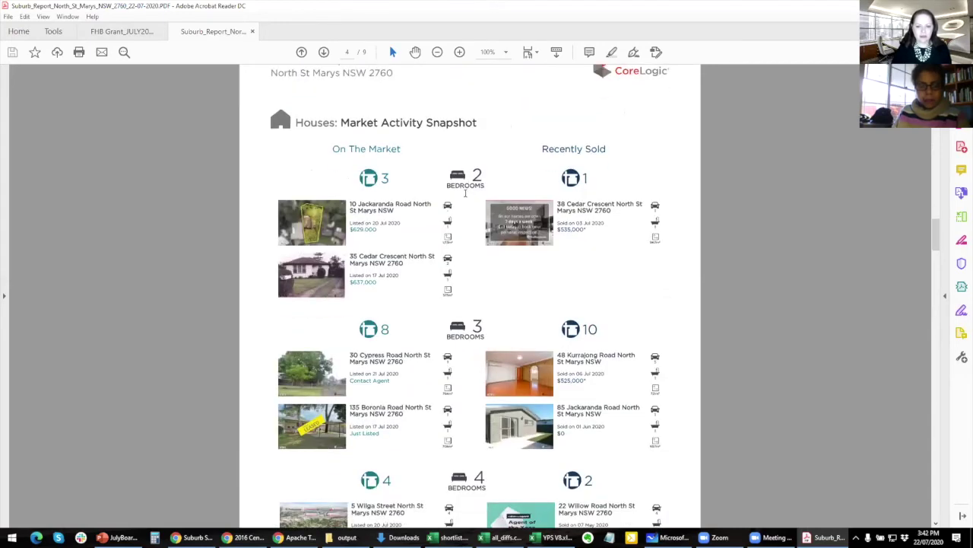